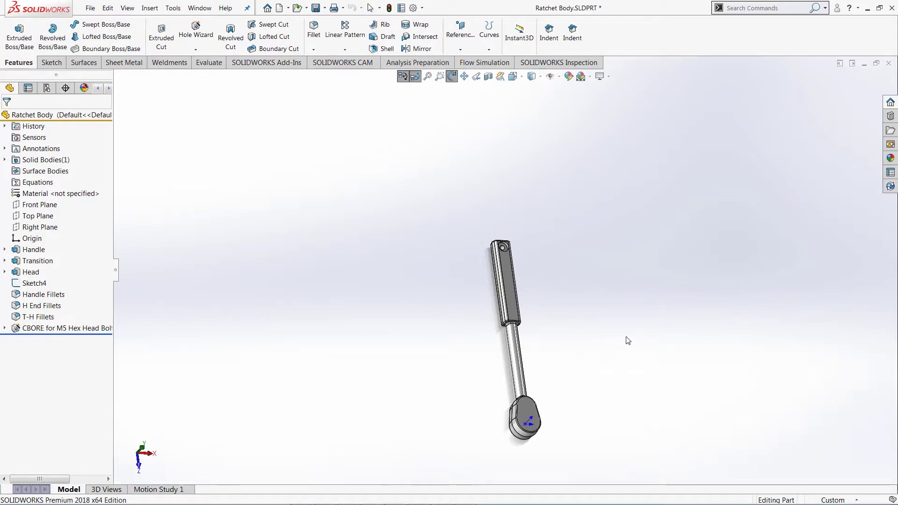
Start a document comparison with Ratchet Body.SLDPRT as the reference, comparing document properties within the SOLIDWORKS PDM vault.
middle_drag(628, 339, 622, 310)
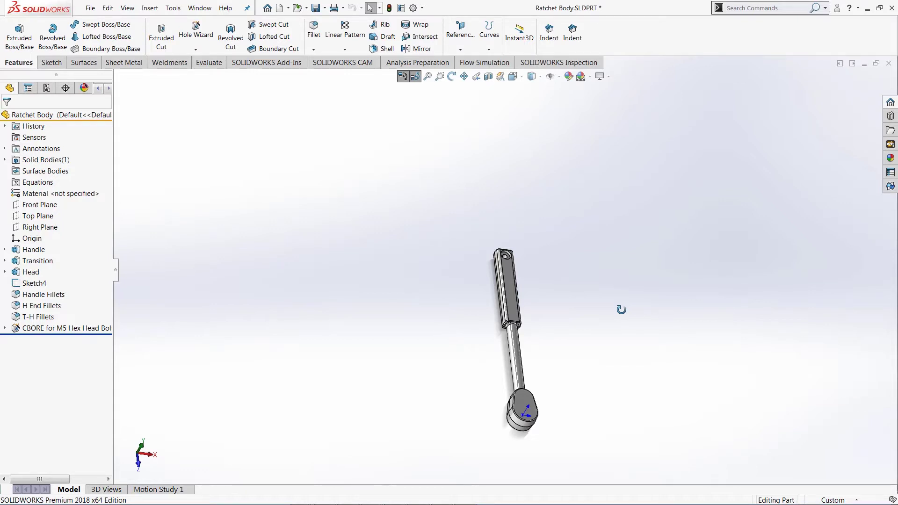
click(174, 8)
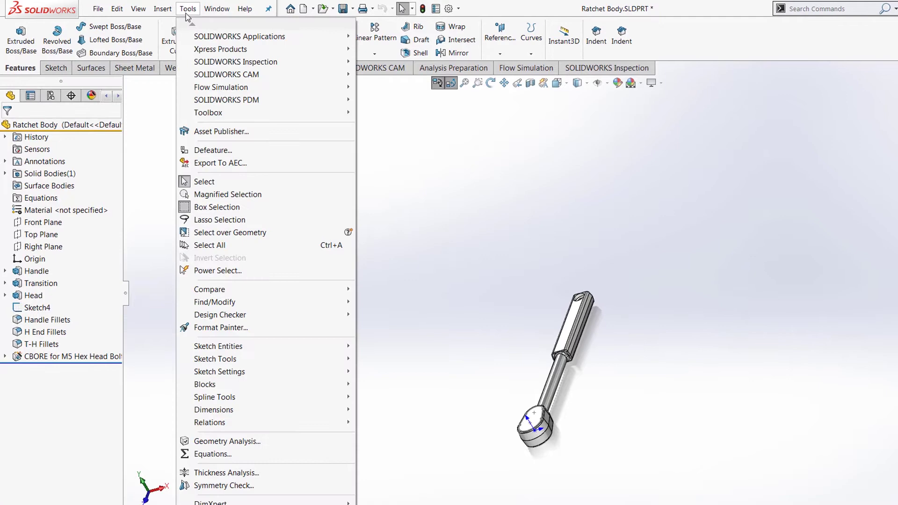
mouse_move(218, 293)
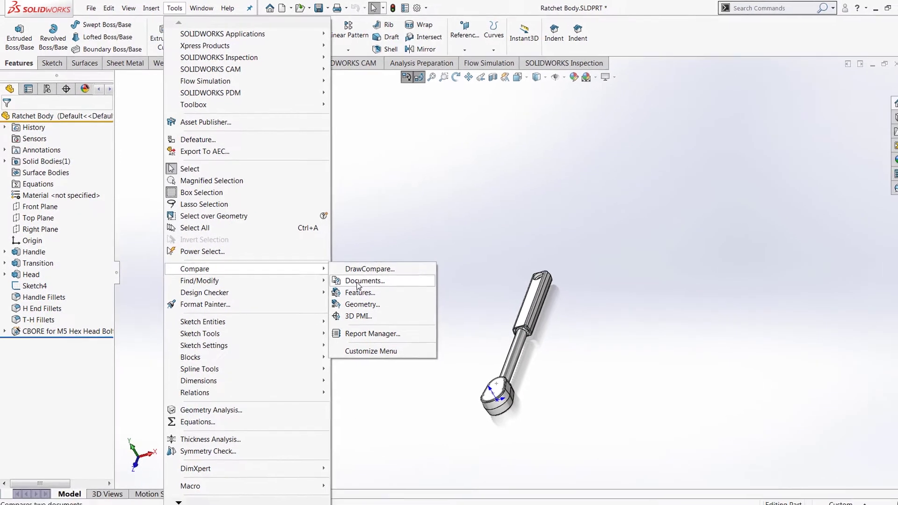
click(360, 282)
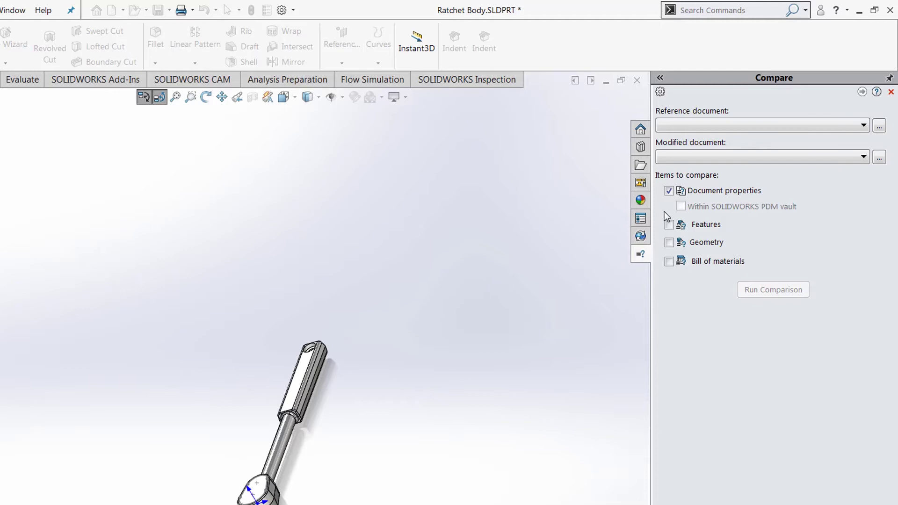
click(670, 126)
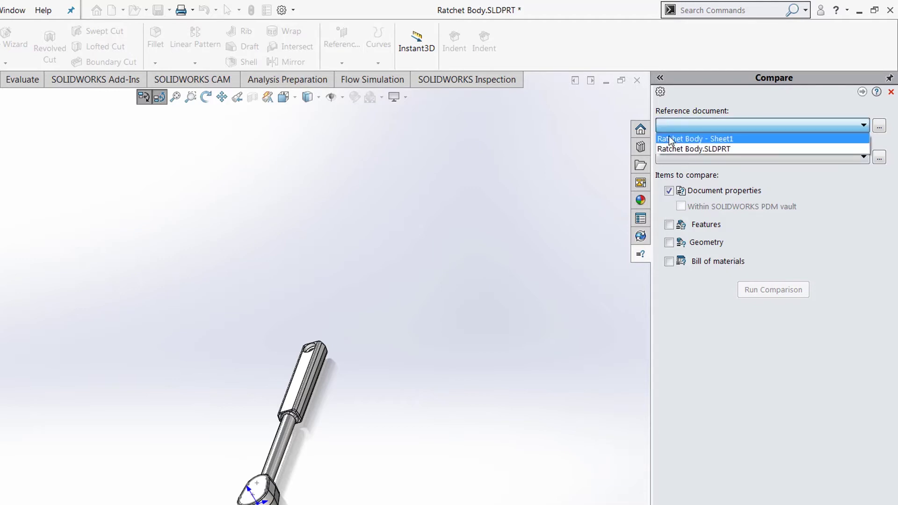
click(676, 149)
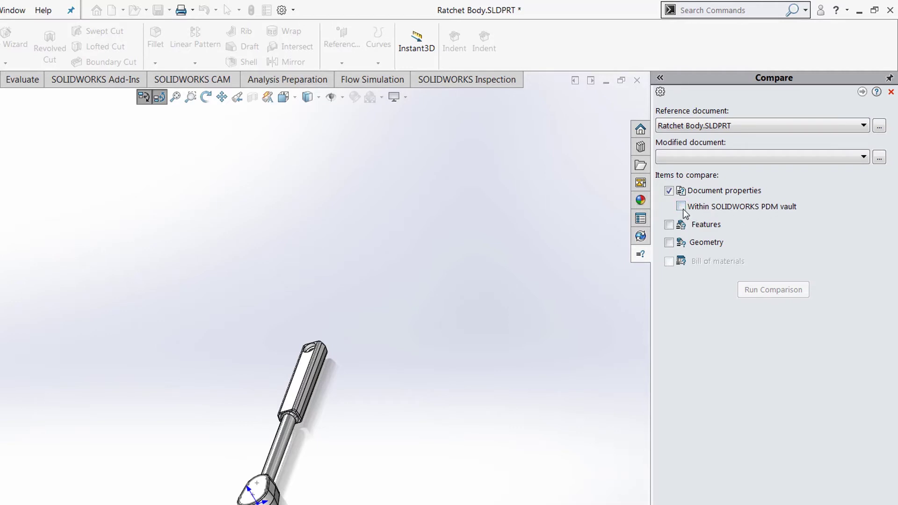
click(681, 207)
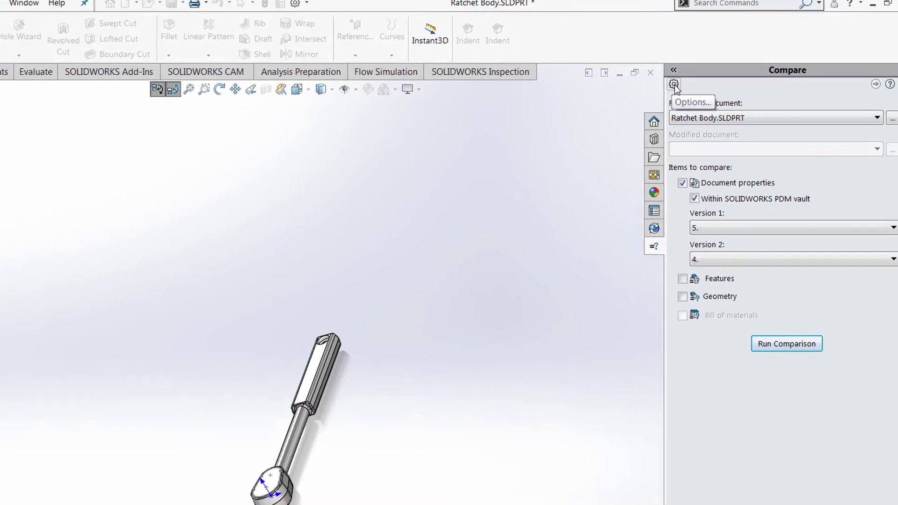
Review the comparison options for units, tolerances, and the unique and modified feature colors.
click(661, 92)
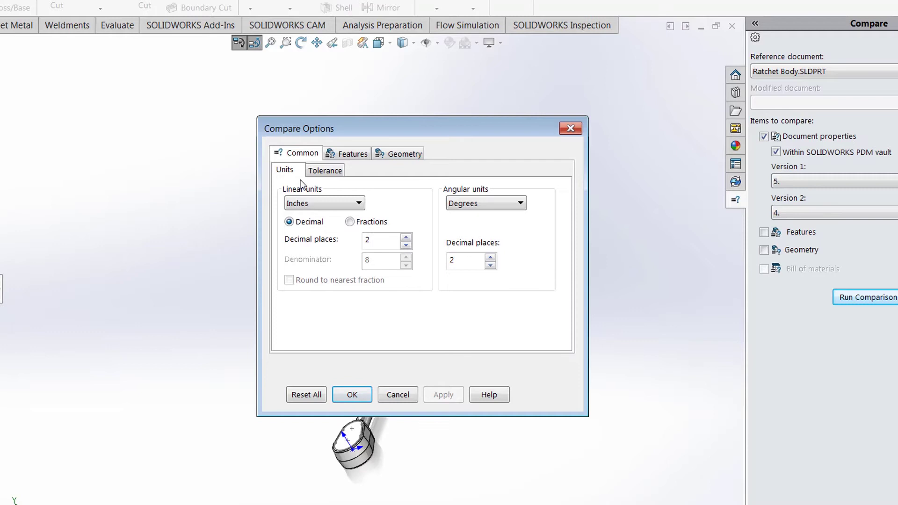
click(324, 171)
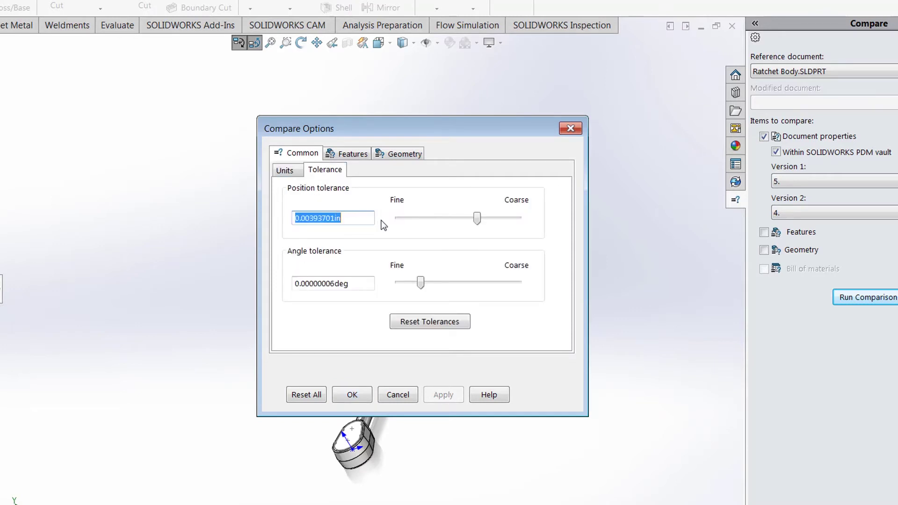
click(286, 172)
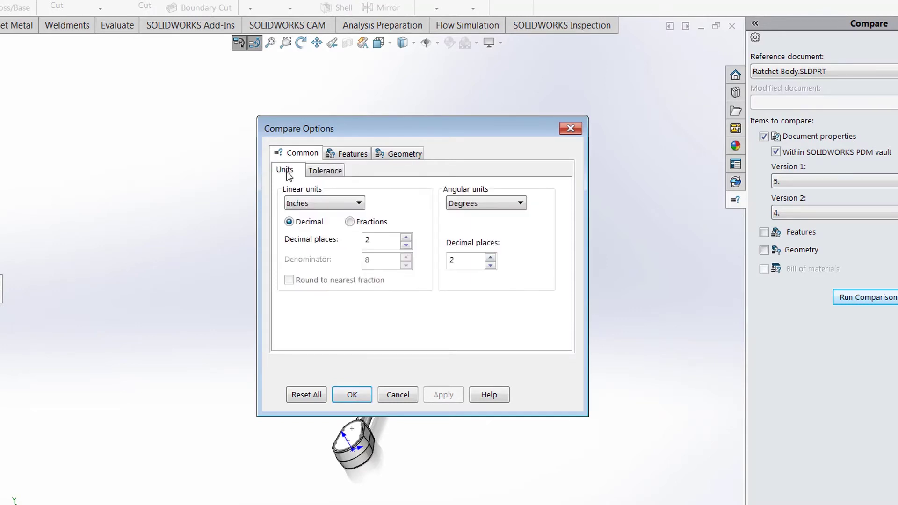
click(346, 156)
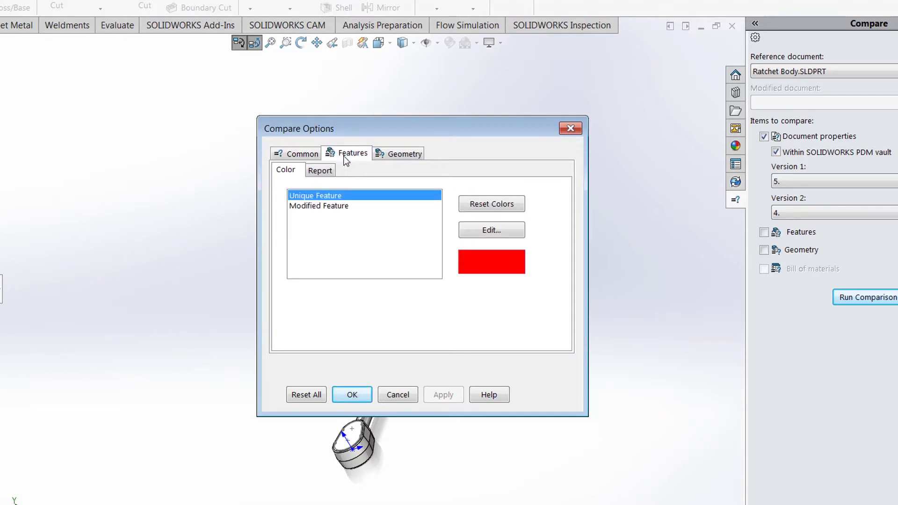
click(324, 207)
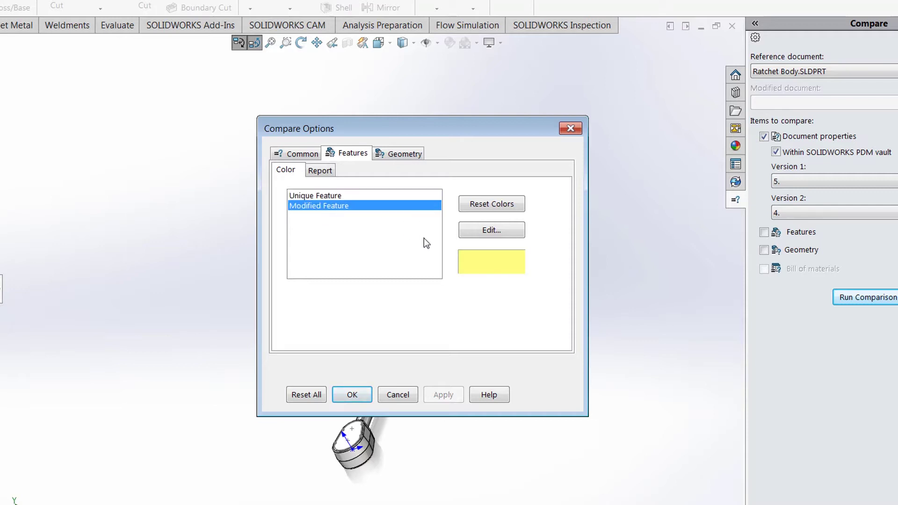
click(342, 196)
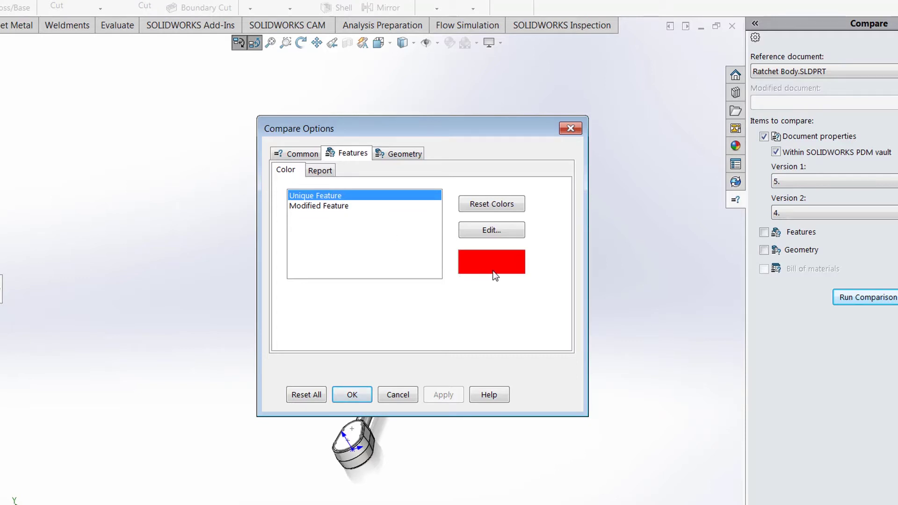
click(311, 206)
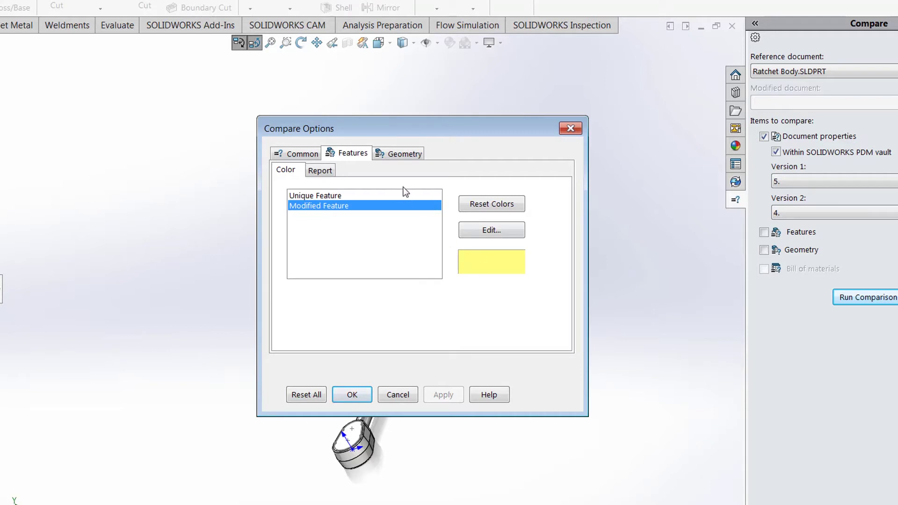
Review the geometry comparison options, including the face and volume colors and report views, and close the options.
click(394, 157)
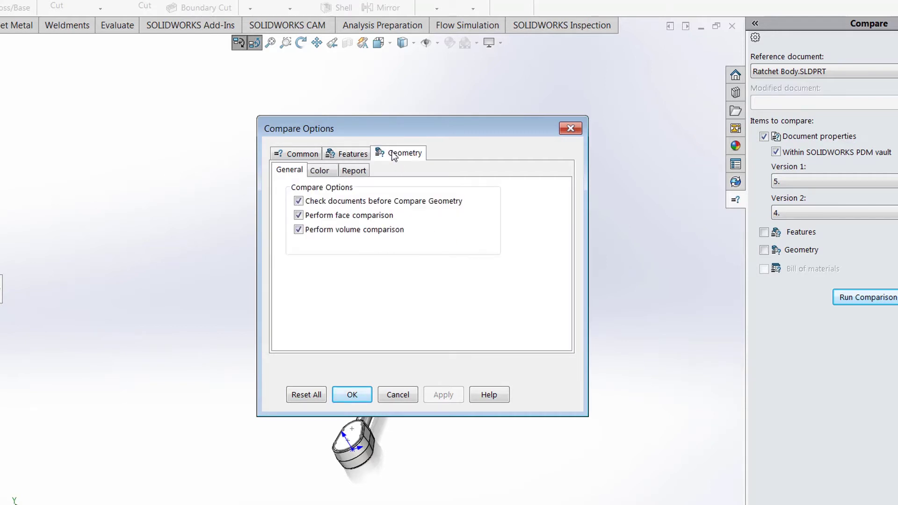
click(320, 173)
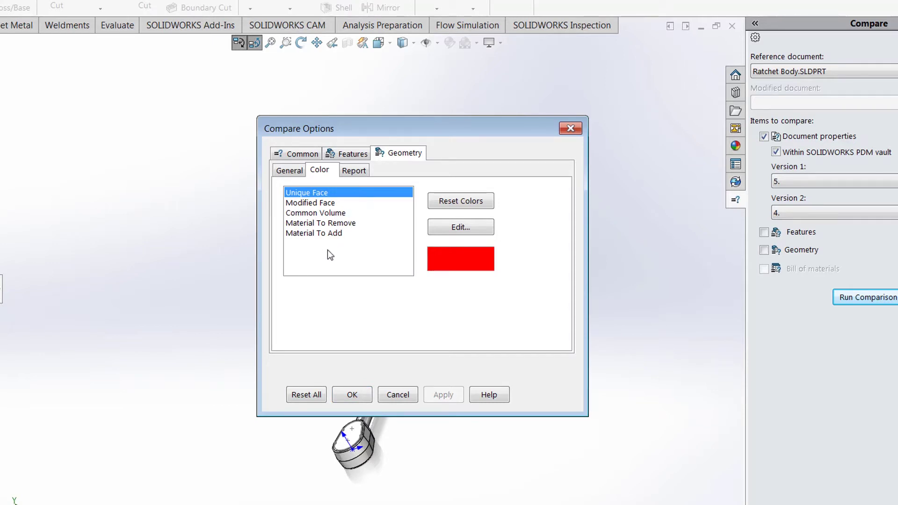
click(317, 205)
click(319, 214)
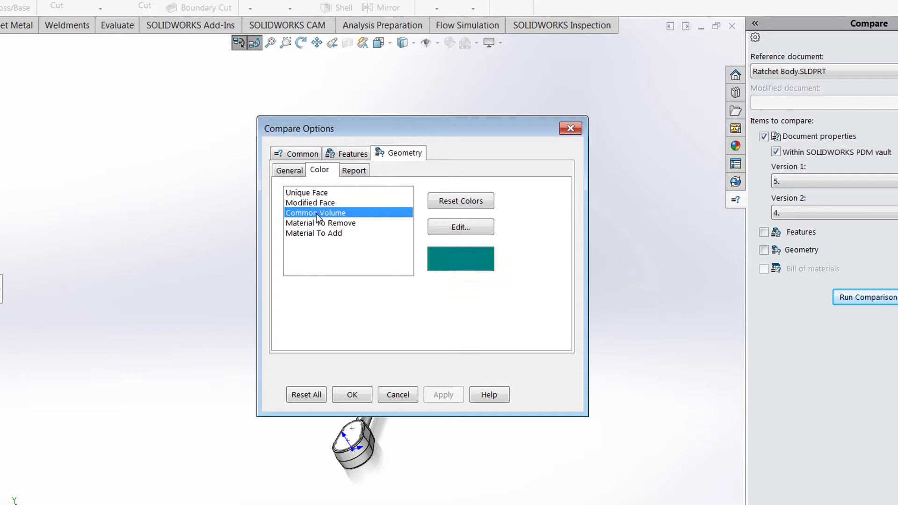
click(321, 225)
click(322, 234)
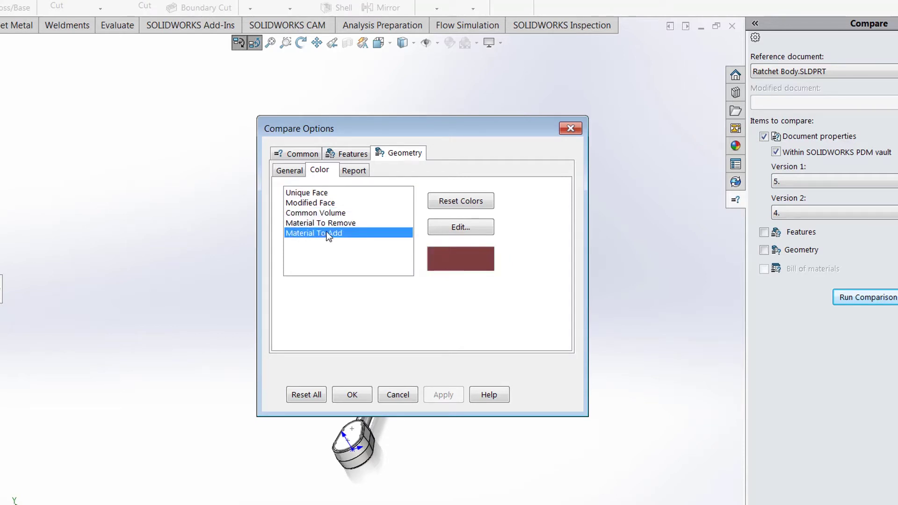
click(354, 172)
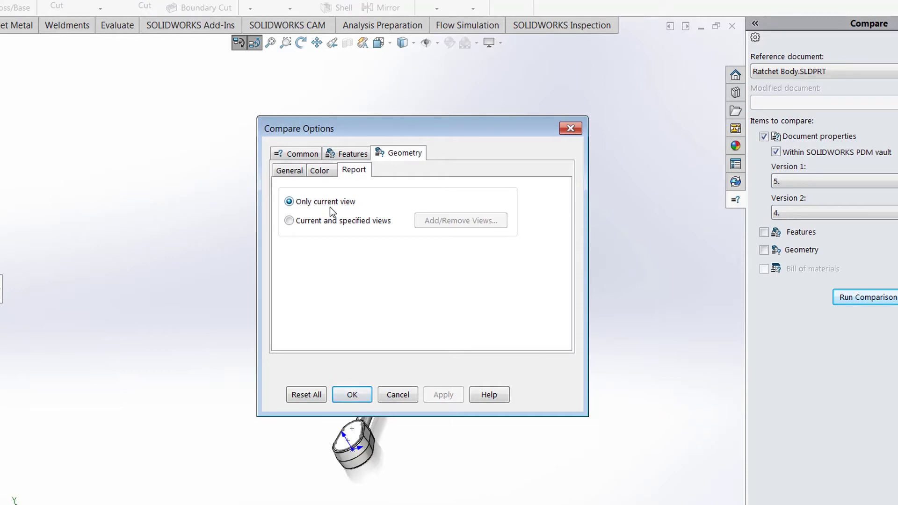
click(318, 171)
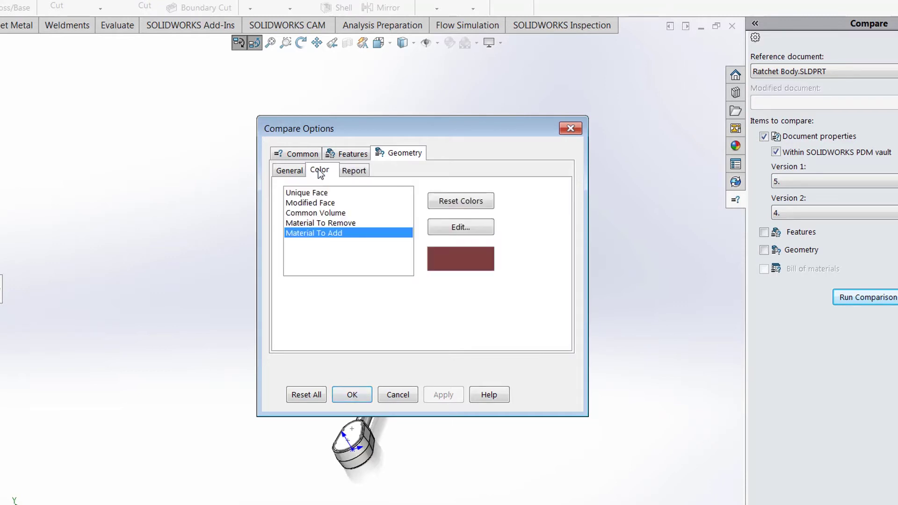
click(349, 395)
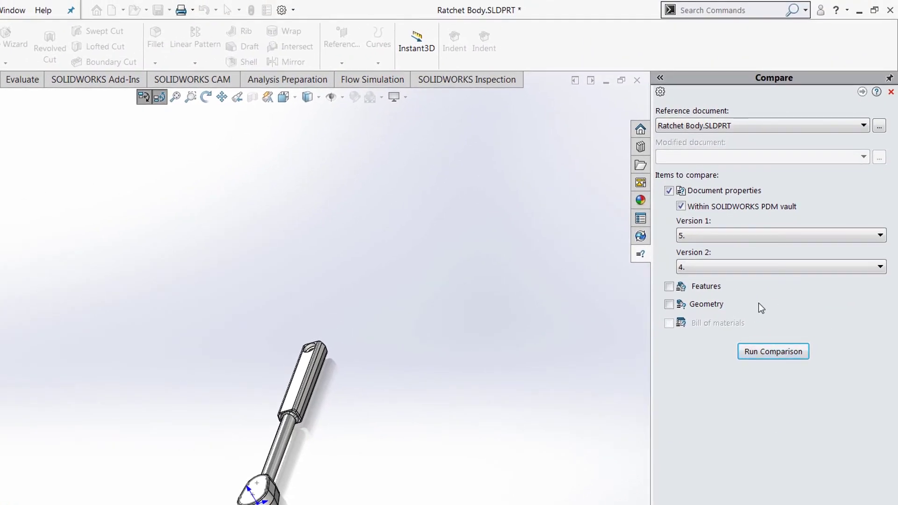
Add Features and Geometry to the items to compare and run the comparison of versions 5 and 4.
click(669, 286)
click(670, 305)
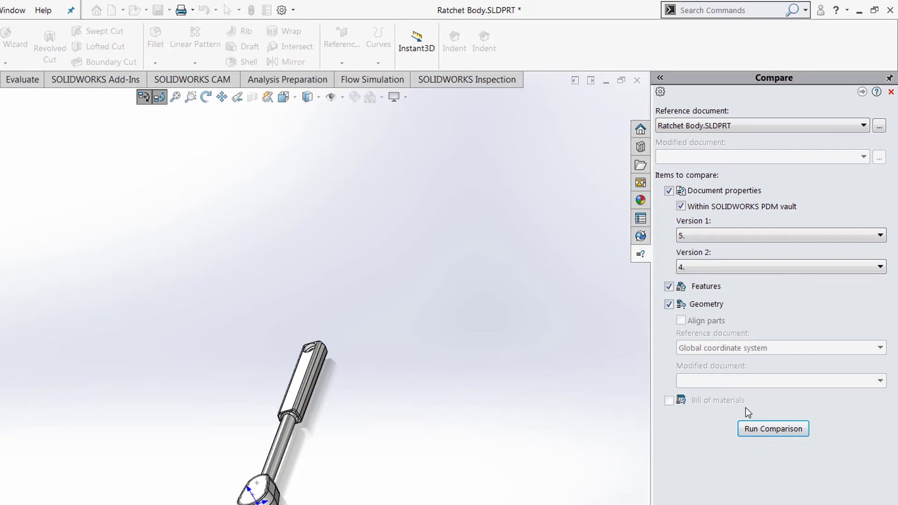
click(768, 431)
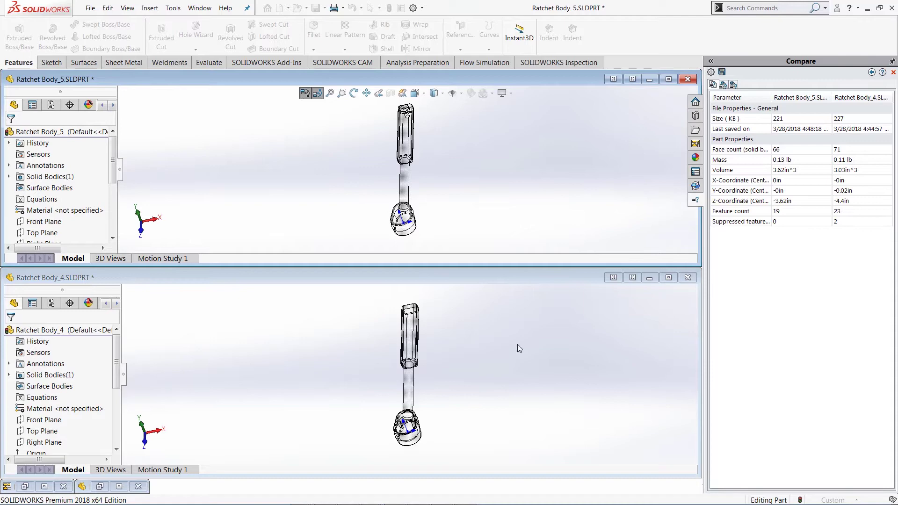
Show the feature comparison result and examine the highlighted unique features on both ratchet body versions.
mouse_move(517, 344)
middle_down()
mouse_move(486, 363)
mouse_move(485, 377)
mouse_move(507, 377)
mouse_move(557, 335)
mouse_move(516, 355)
middle_up()
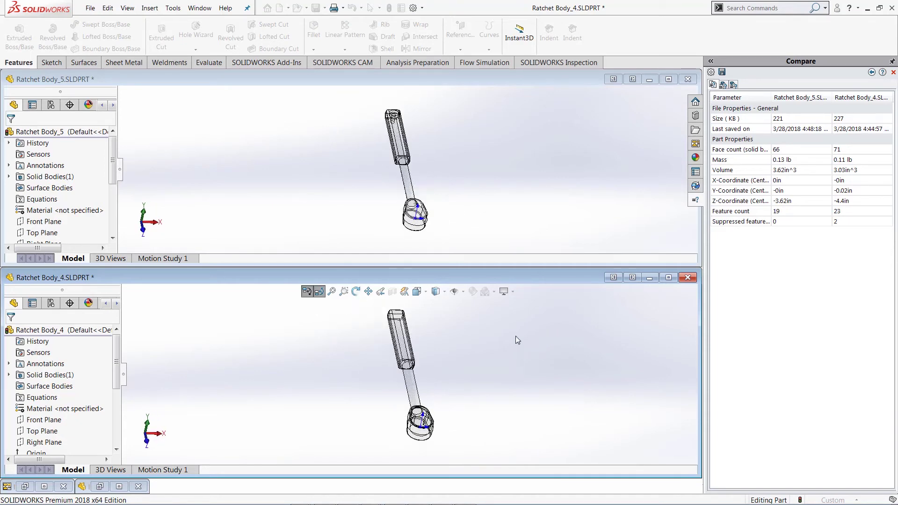
key(Down)
key(Down)
key(Down)
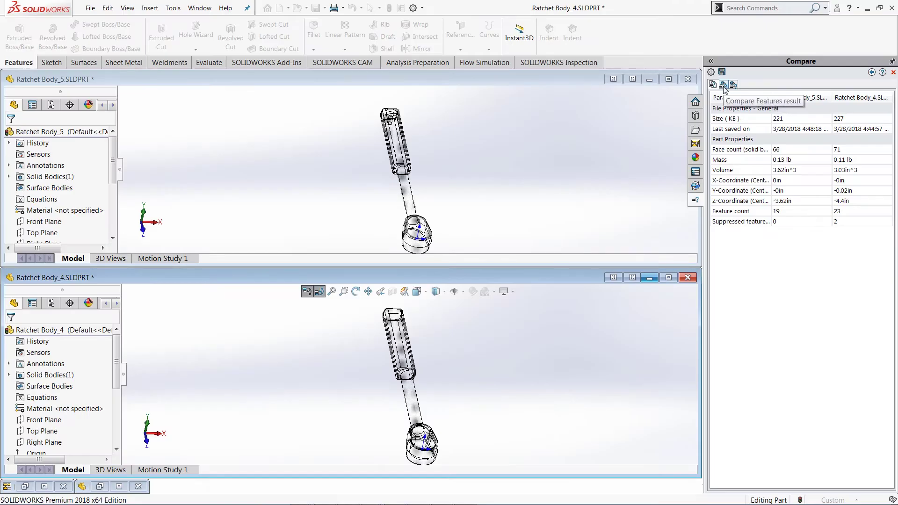
click(723, 85)
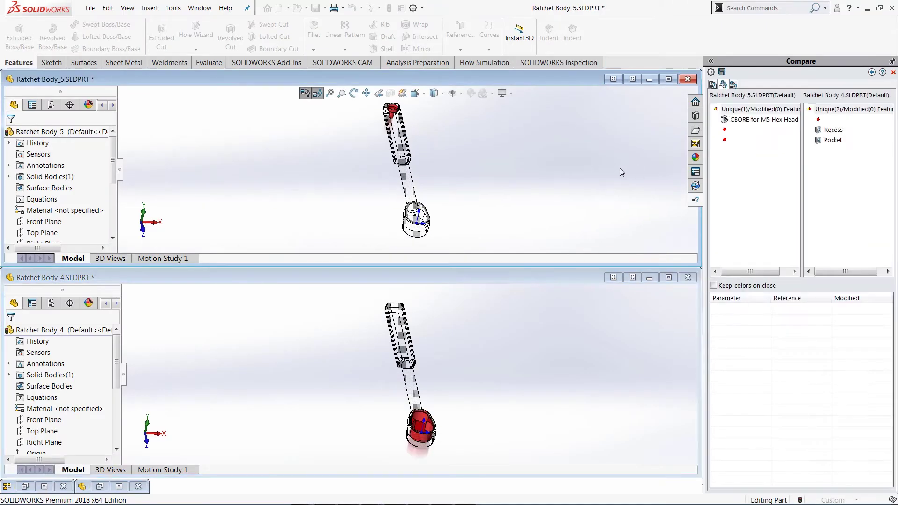
middle_drag(526, 182, 543, 171)
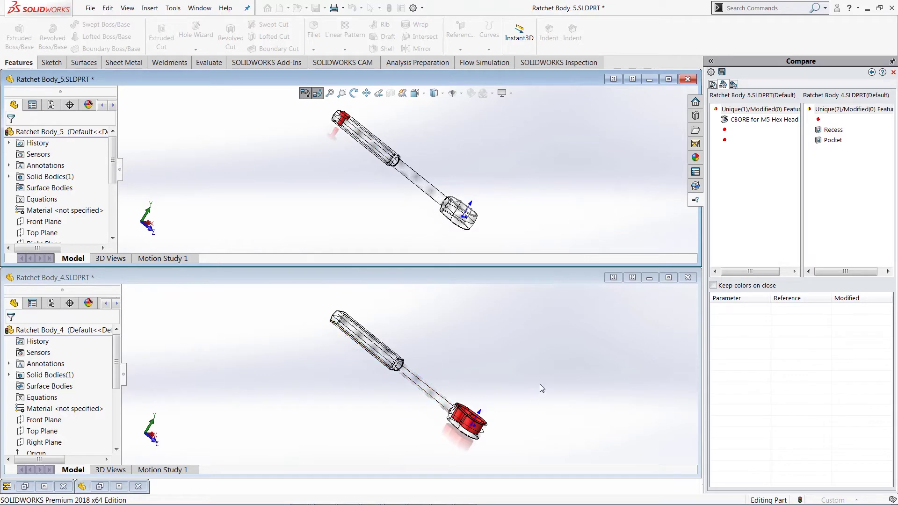
mouse_move(540, 389)
middle_down()
mouse_move(534, 381)
mouse_move(532, 389)
middle_up()
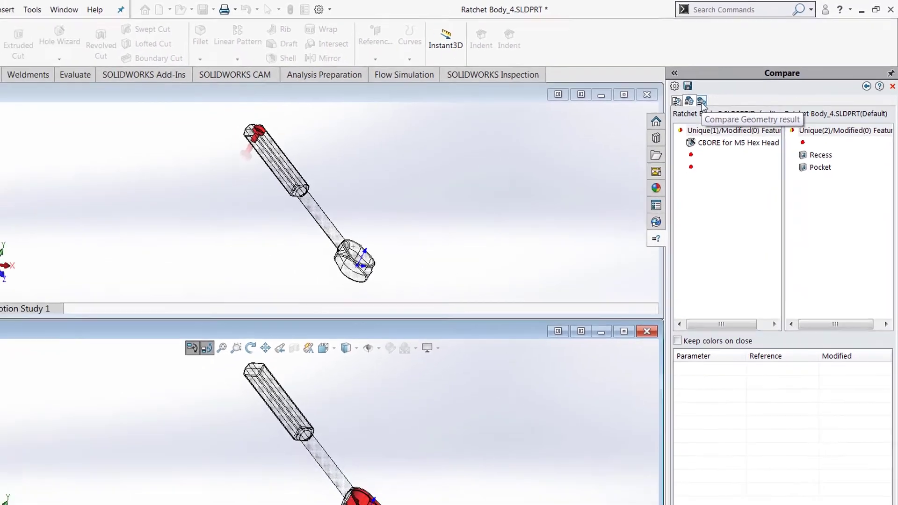
Show the geometry comparison result and examine the material to remove, material to add and common volume separately.
click(669, 118)
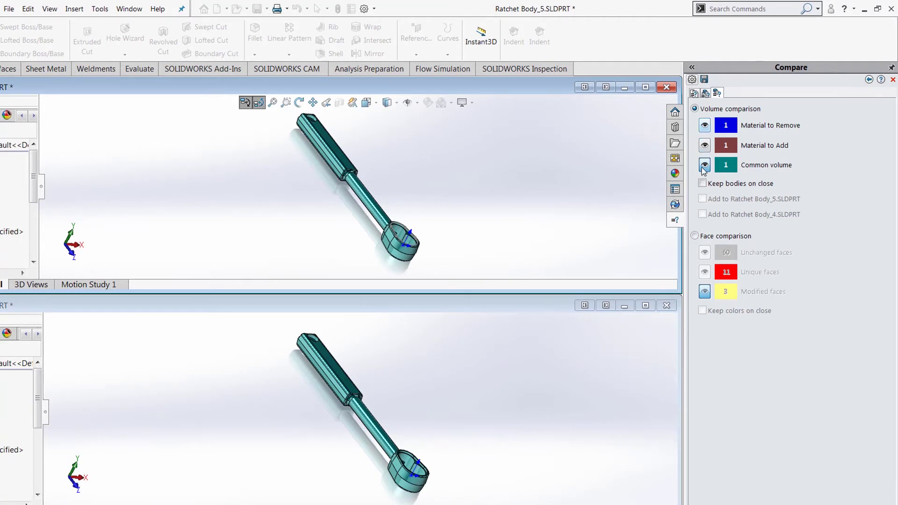
click(705, 126)
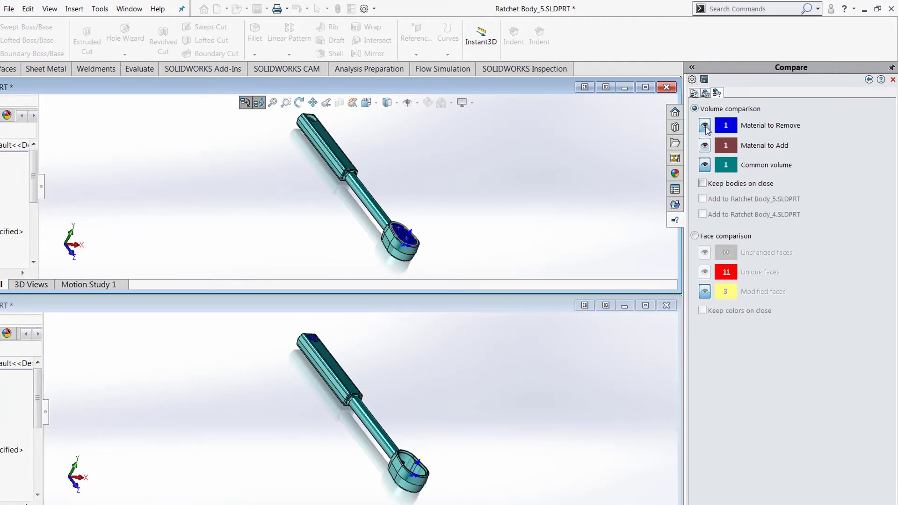
click(706, 165)
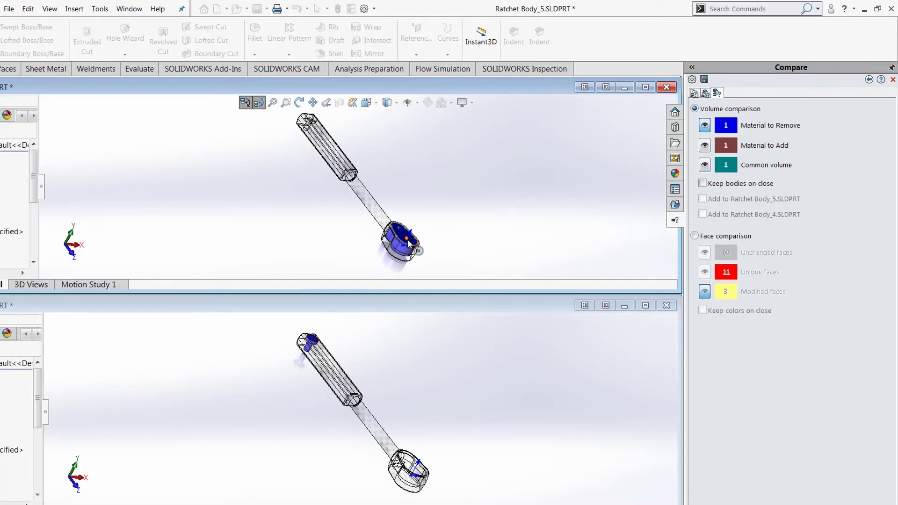
click(705, 125)
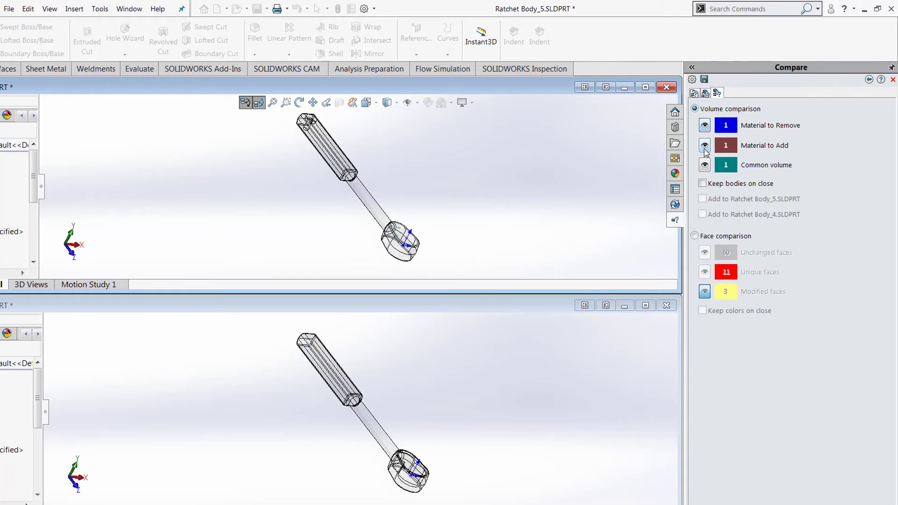
click(705, 146)
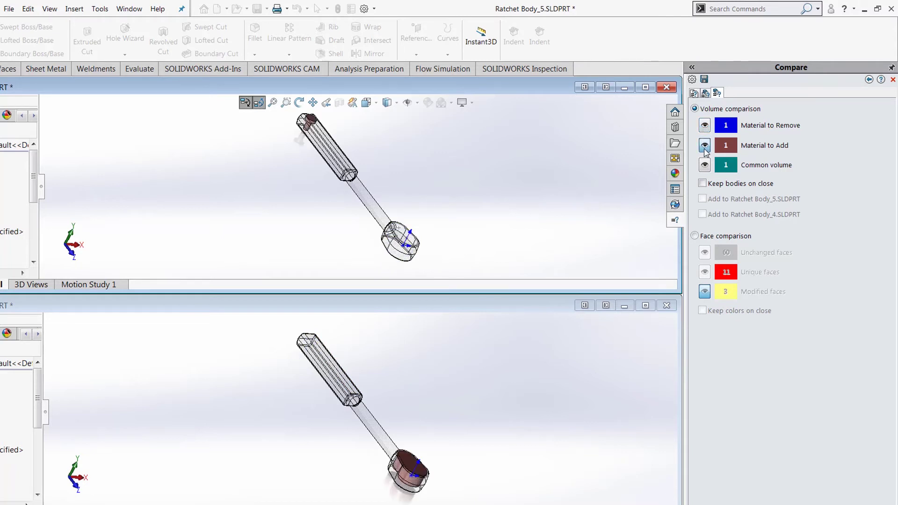
click(705, 146)
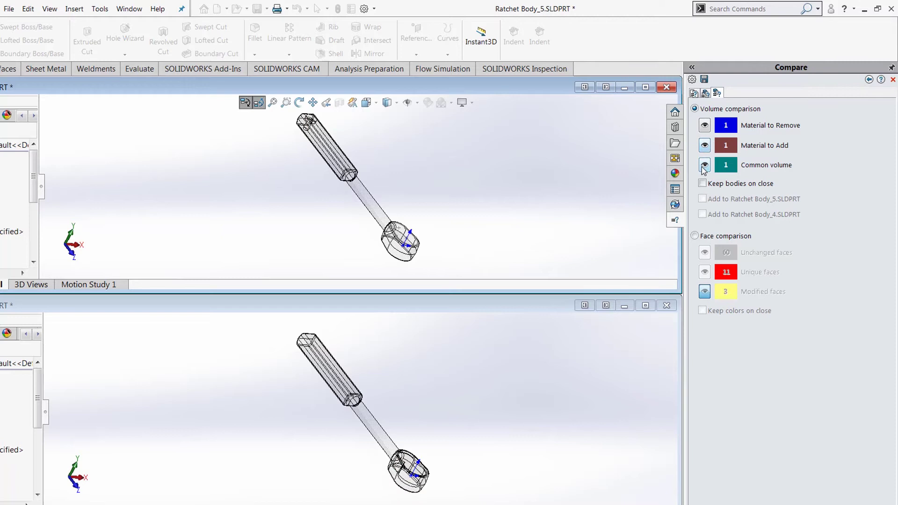
click(705, 166)
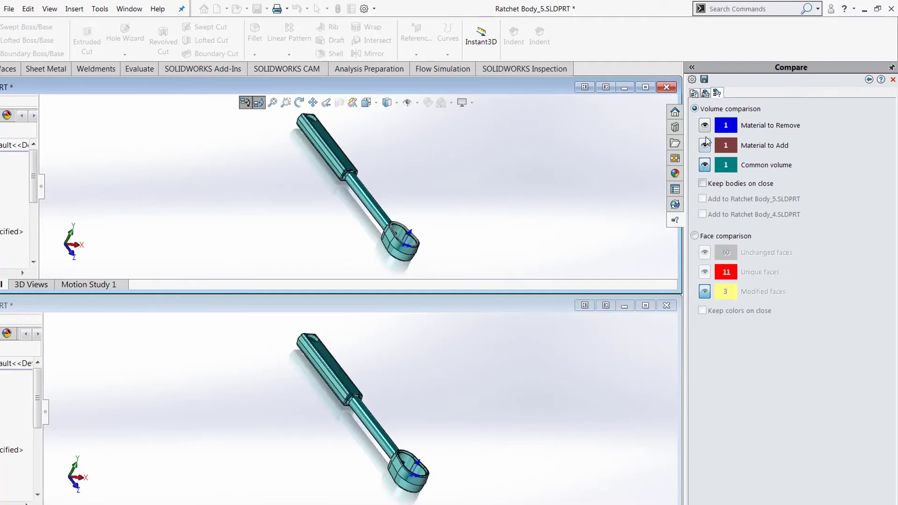
Show the material to add again, switch to the face comparison and examine the unique and modified faces.
click(705, 146)
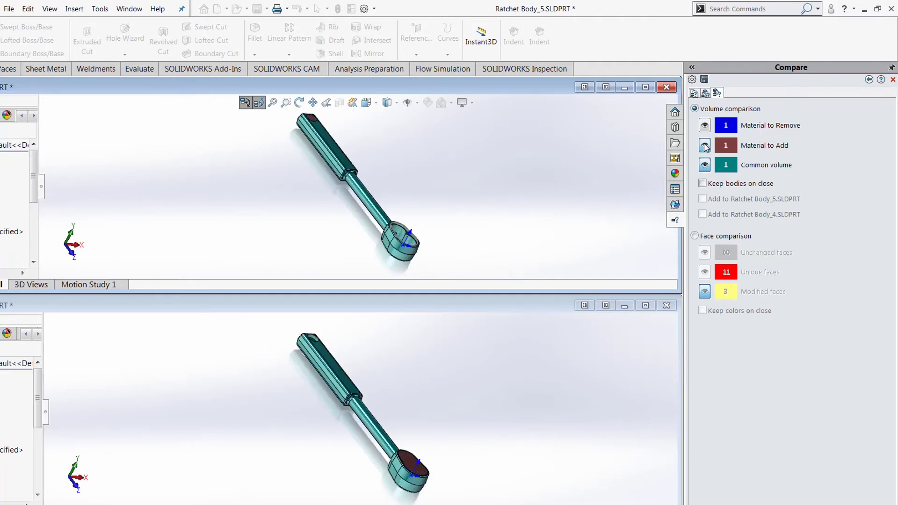
click(696, 237)
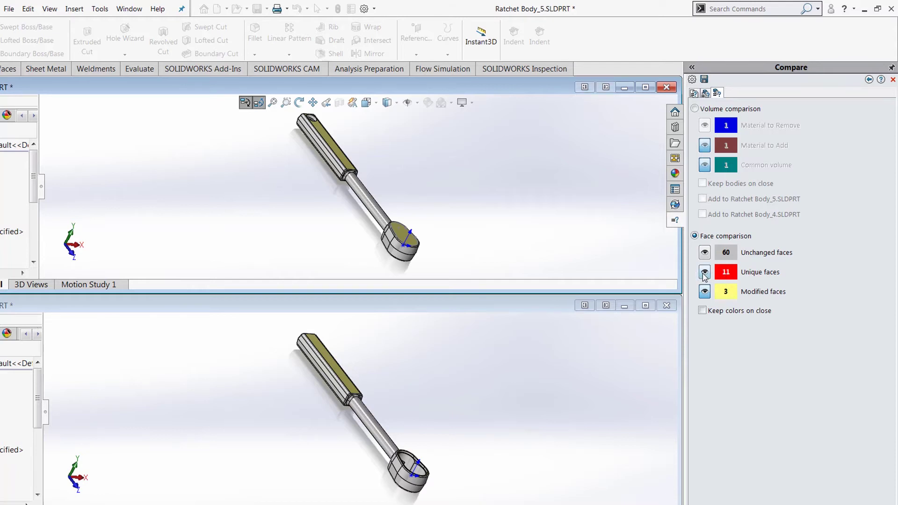
click(705, 292)
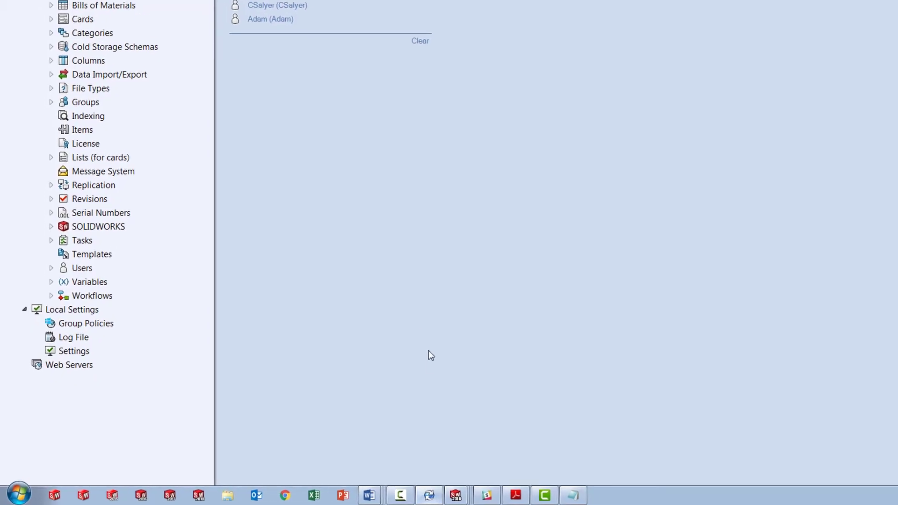
In the PDM administration tool, open the settings for all users and remove the existing .doc, docx file compare program.
right_click(81, 269)
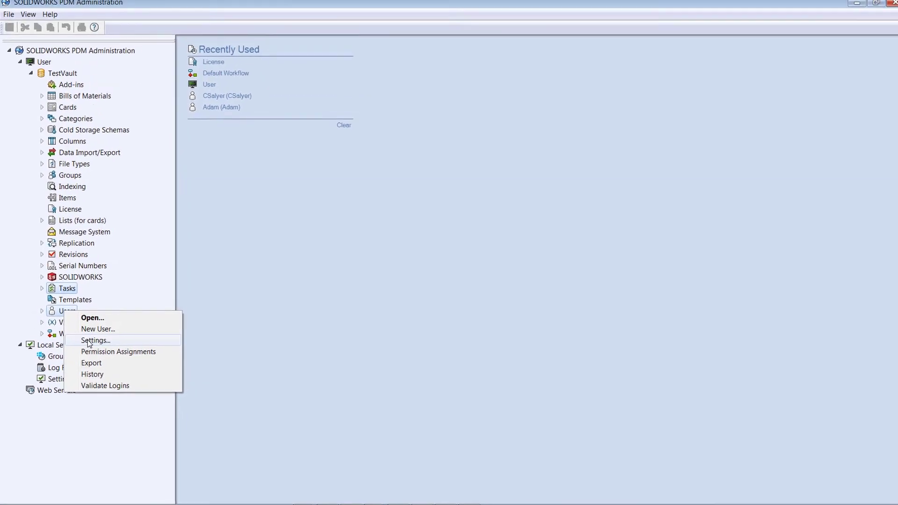
click(102, 313)
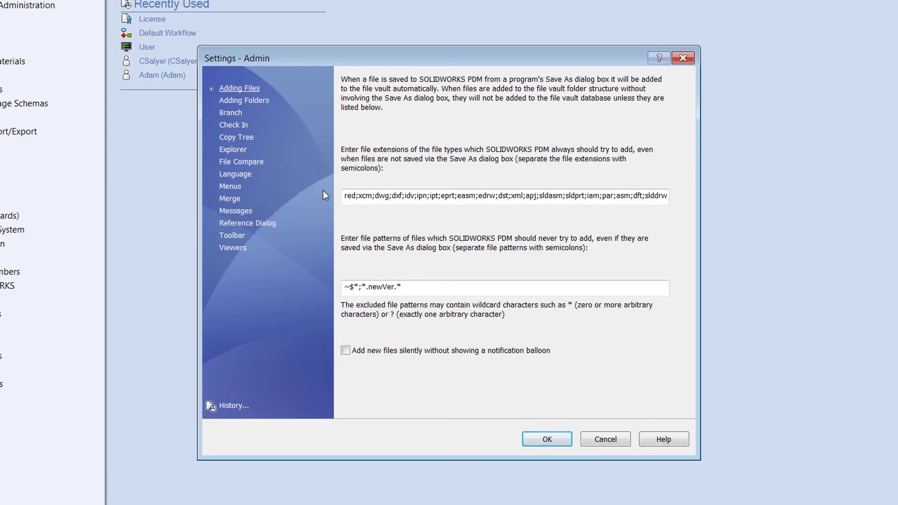
click(241, 163)
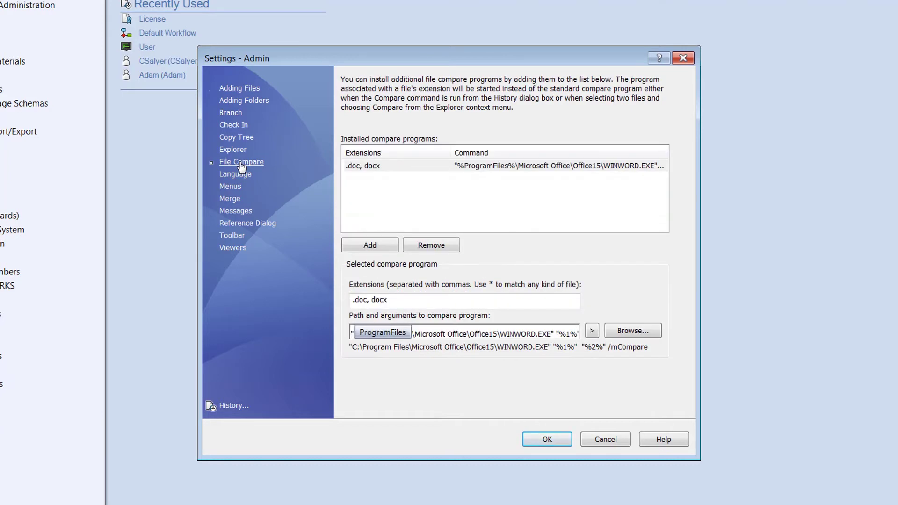
click(368, 166)
click(428, 245)
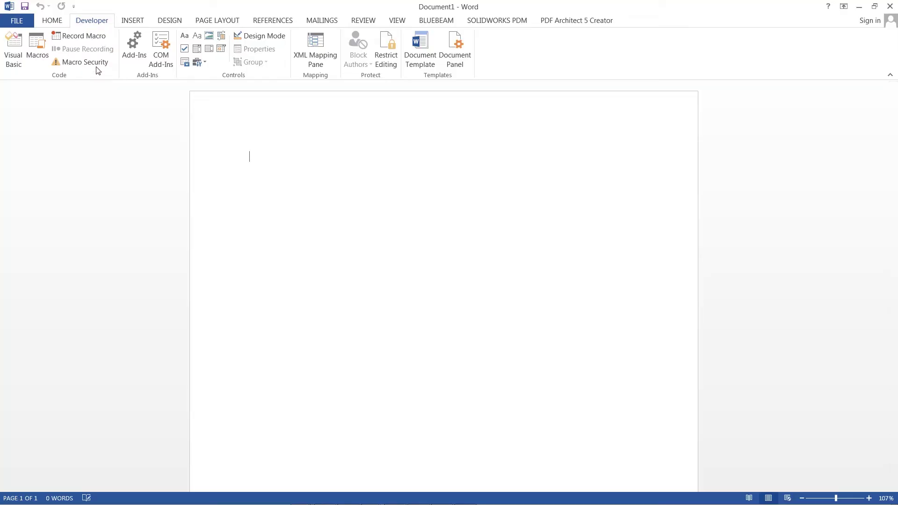
In Word, create a new macro named Compare.
click(37, 51)
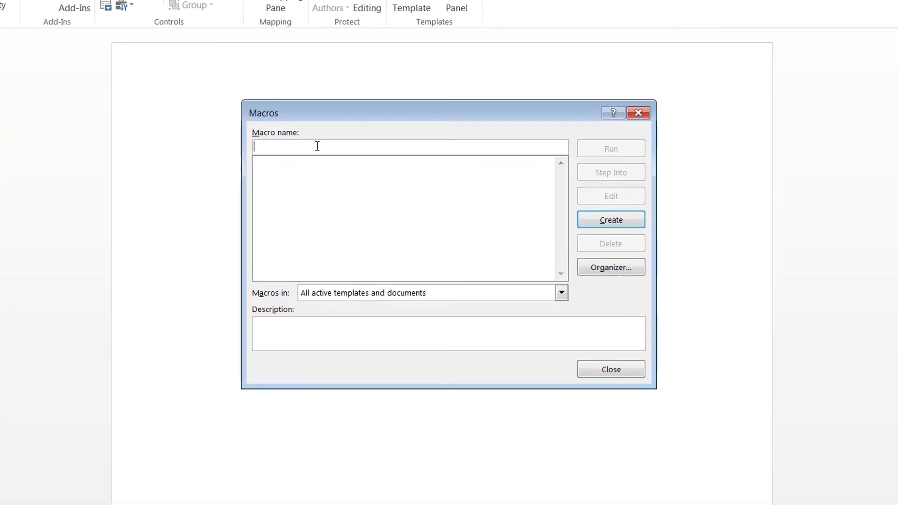
text(Compare)
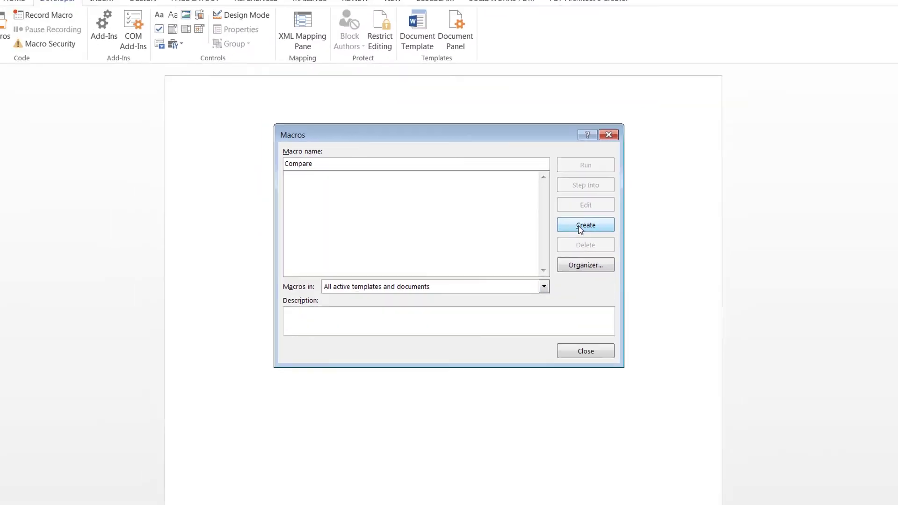
click(580, 228)
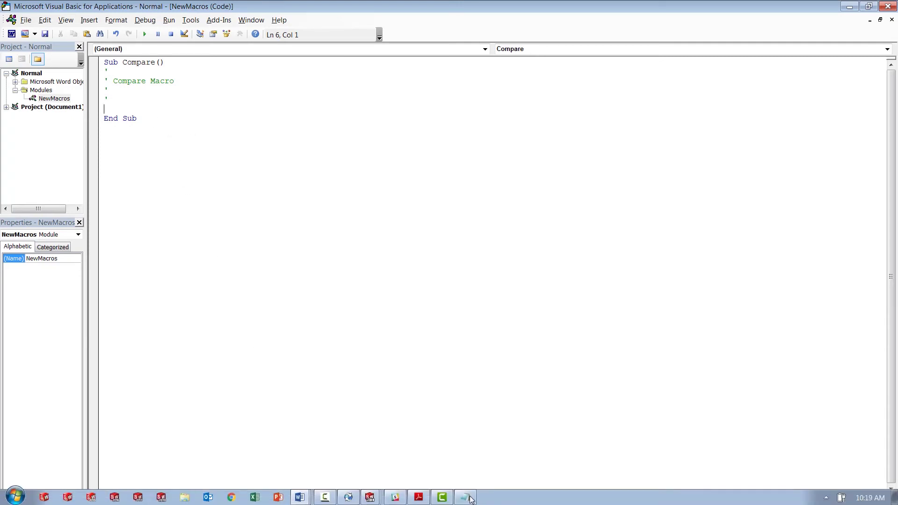
Replace the generated Compare macro with the code from Word.Macro.Code.txt, and minimize Notepad and Word.
click(471, 500)
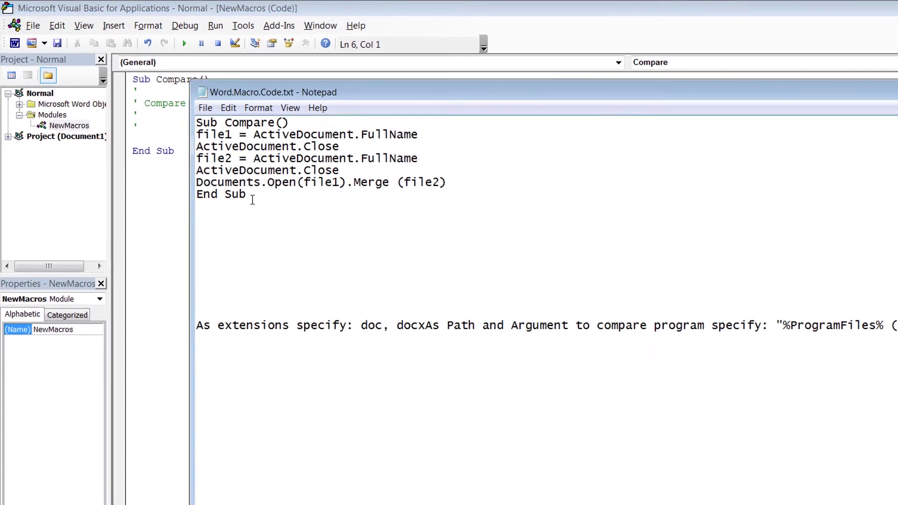
drag(194, 152, 176, 153)
drag(227, 198, 170, 127)
key(ctrl+c)
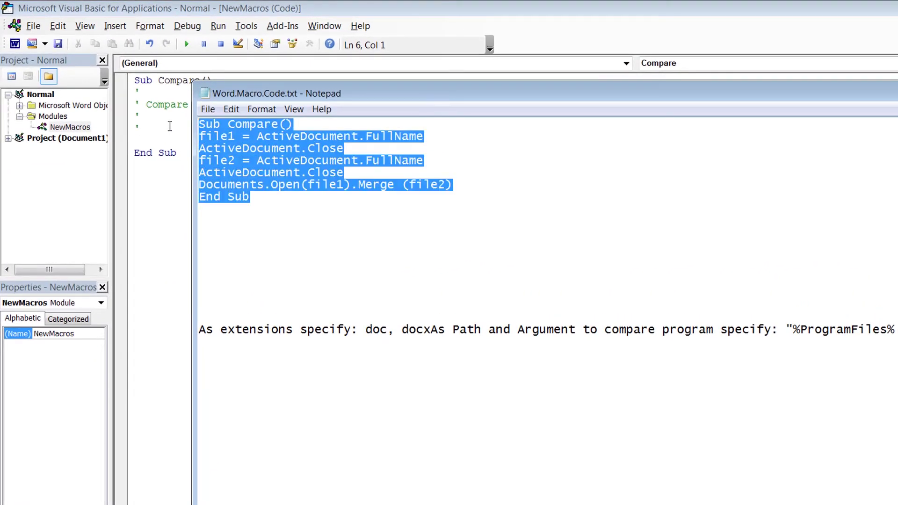
click(169, 132)
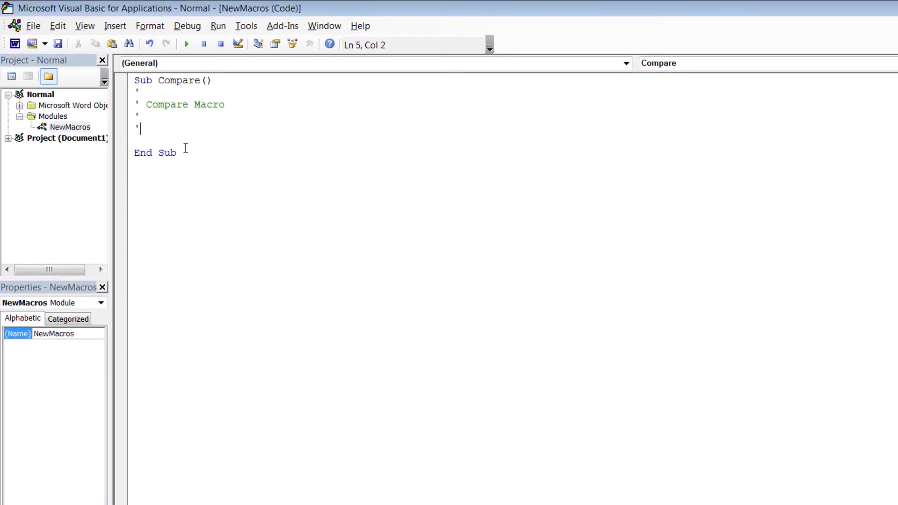
drag(185, 155, 134, 86)
key(ctrl+v)
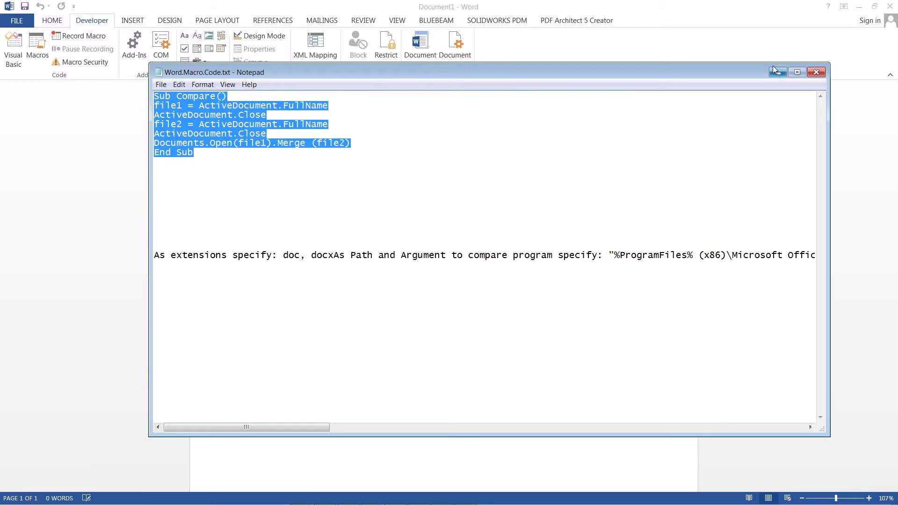
click(776, 72)
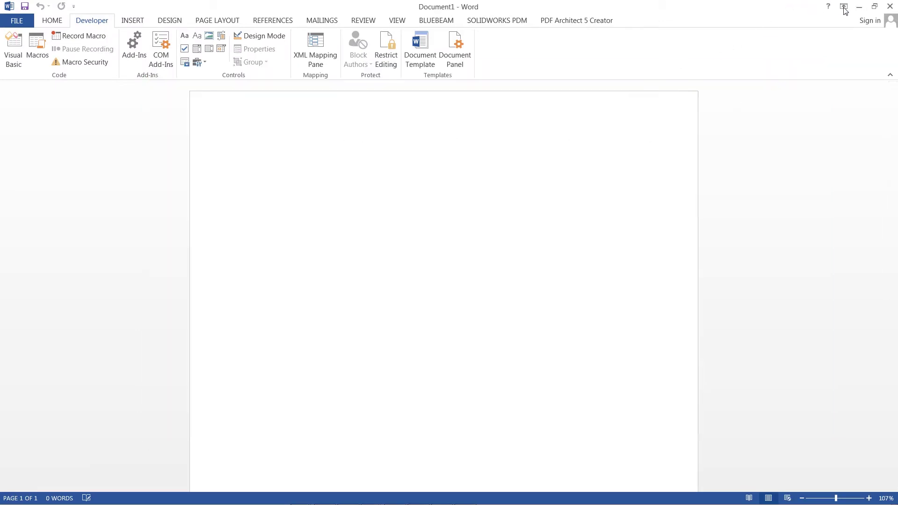
click(859, 7)
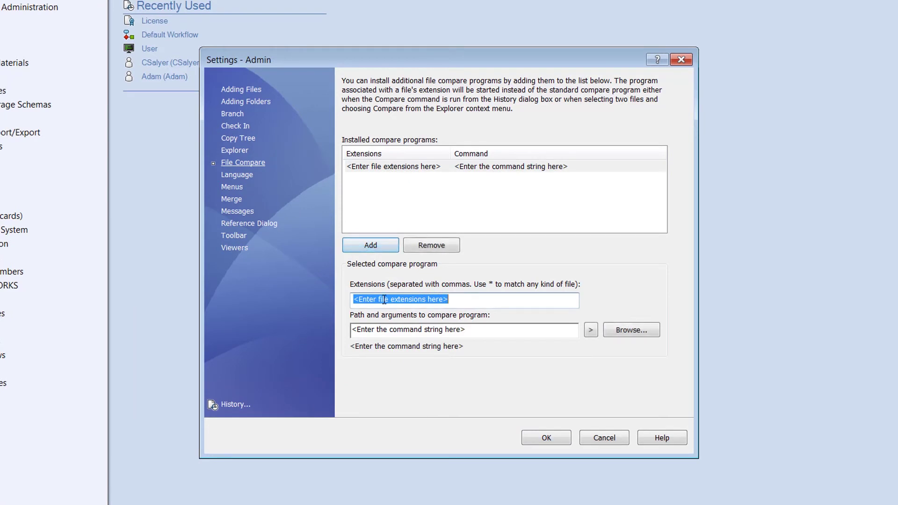
Set the new file compare entry's extensions to ".doc, docx" and clear its placeholder command string.
text(.doc)
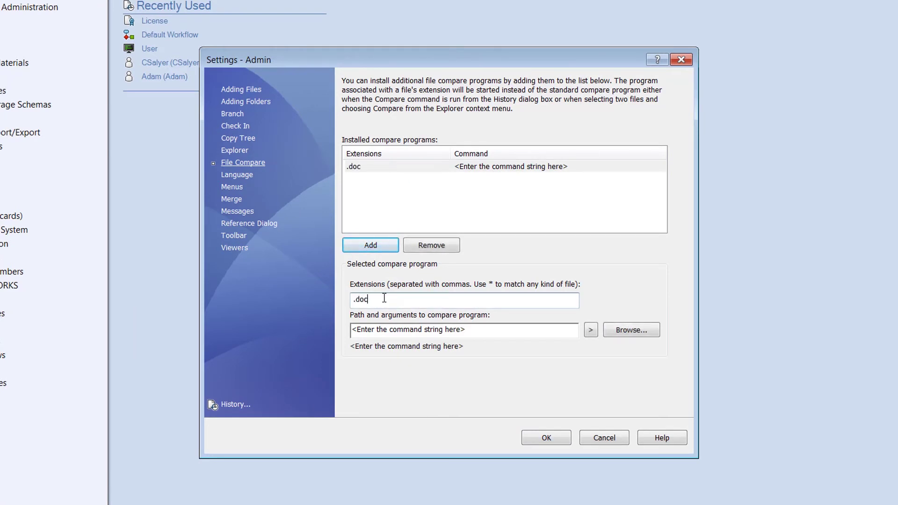
text(, docx)
click(397, 333)
drag(489, 329, 321, 328)
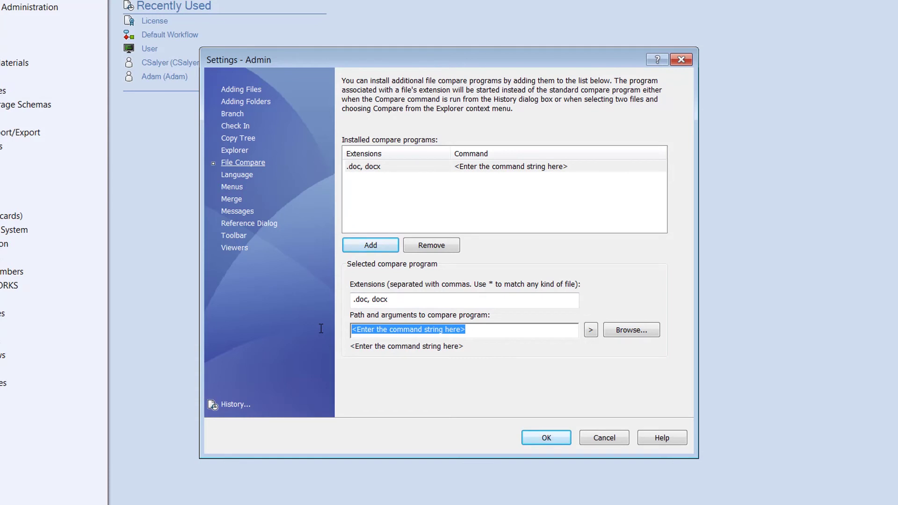
key(Delete)
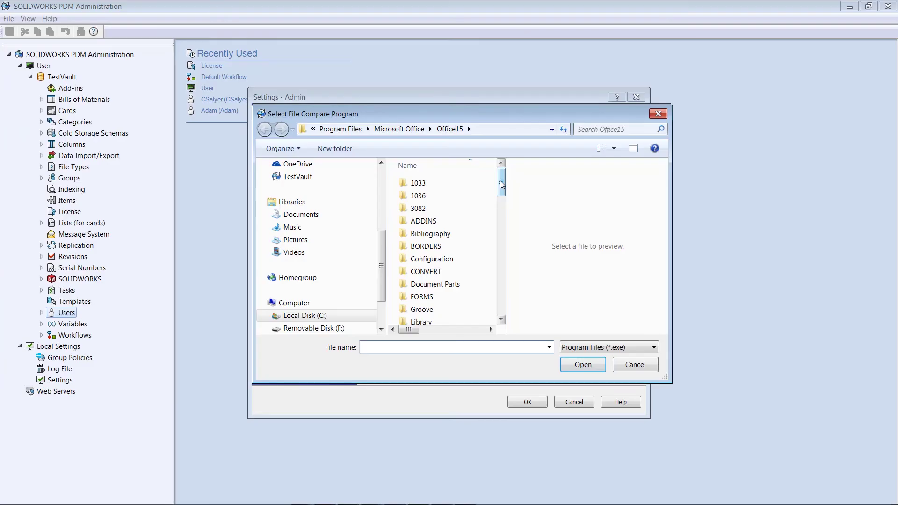
Choose WINWORD.EXE from C:\Program Files\Microsoft Office\Office15 as the compare program.
click(632, 330)
click(313, 319)
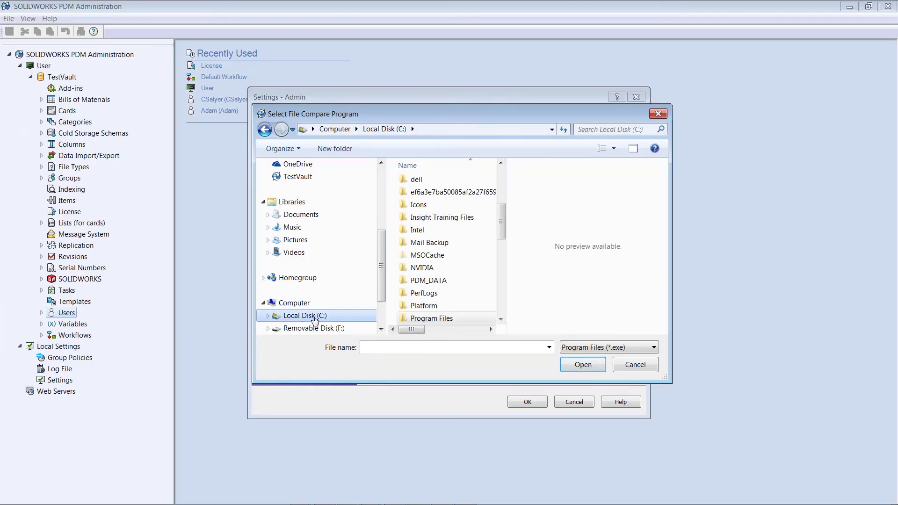
scroll(502, 224, down, 3)
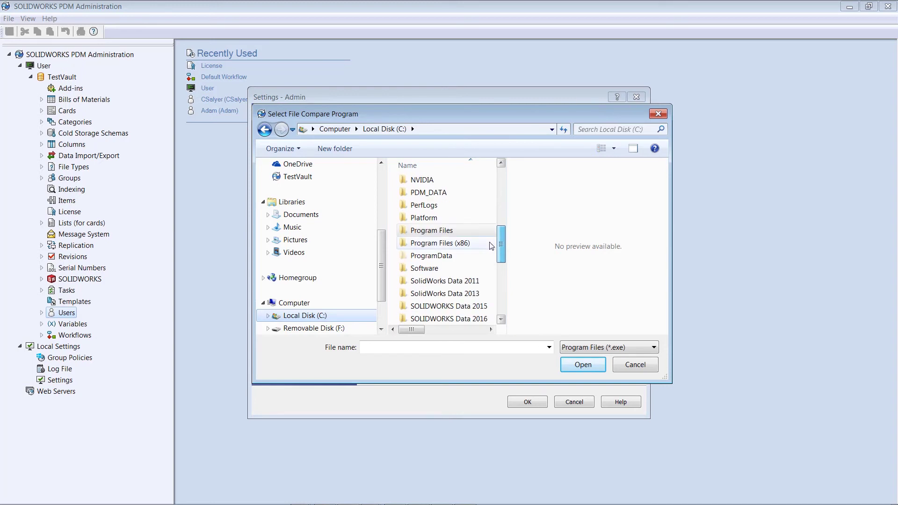
double_click(442, 229)
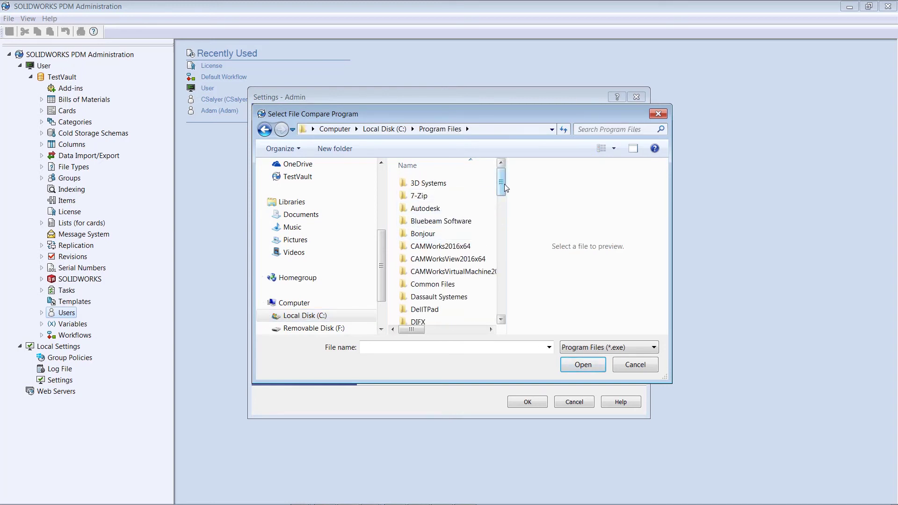
drag(501, 186, 501, 240)
click(438, 198)
double_click(439, 199)
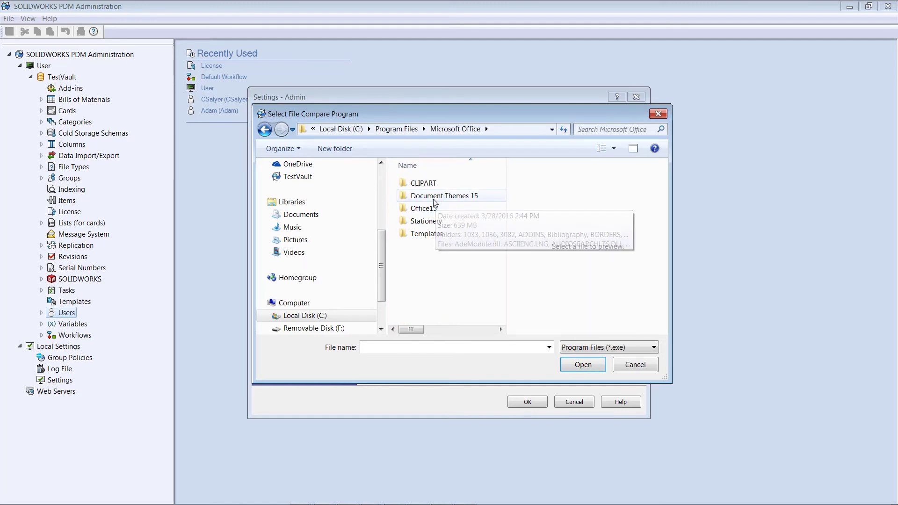
double_click(428, 209)
drag(499, 187, 501, 300)
click(426, 281)
click(583, 364)
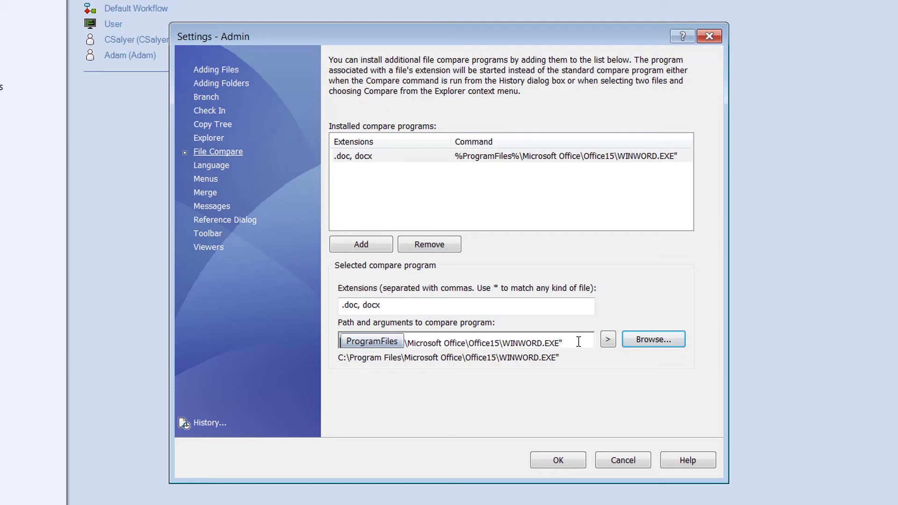
Complete the quotes around the WINWORD.EXE path, append arguments "%1%" and "%2%" plus /mCompare, and save the settings.
text(")
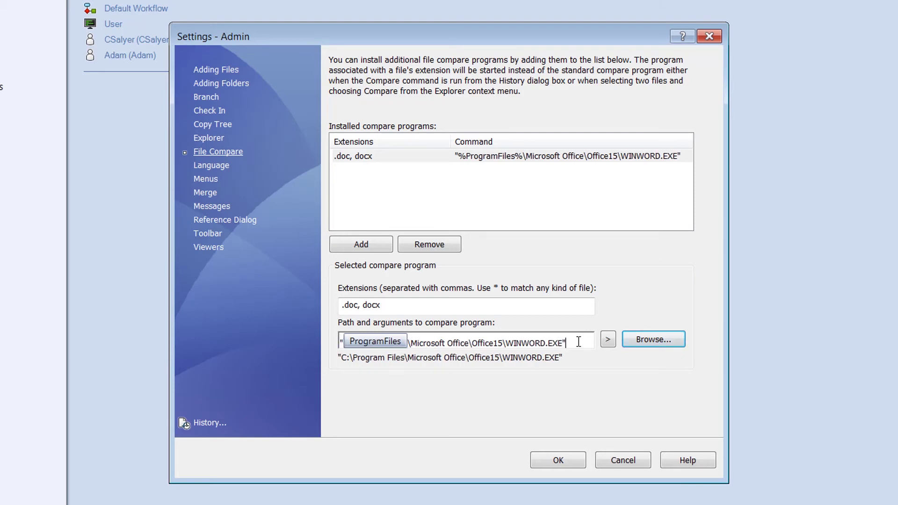
click(609, 341)
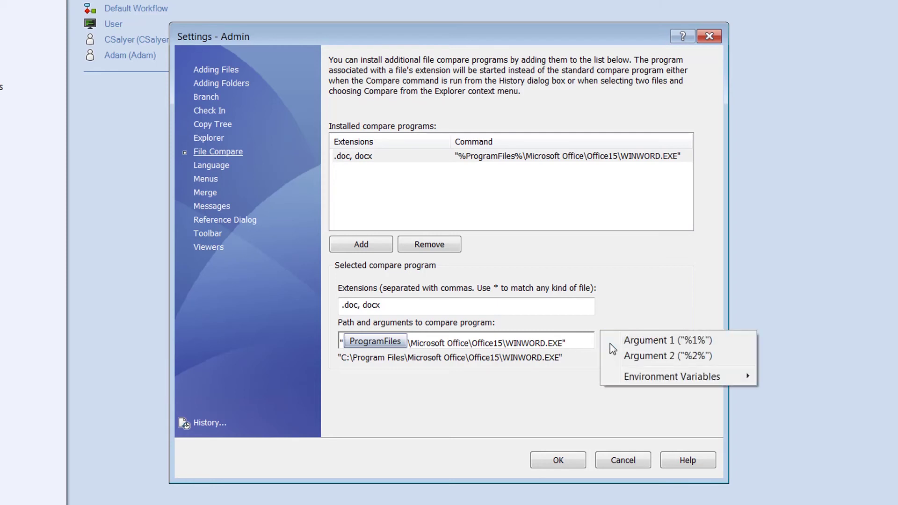
click(635, 345)
click(607, 339)
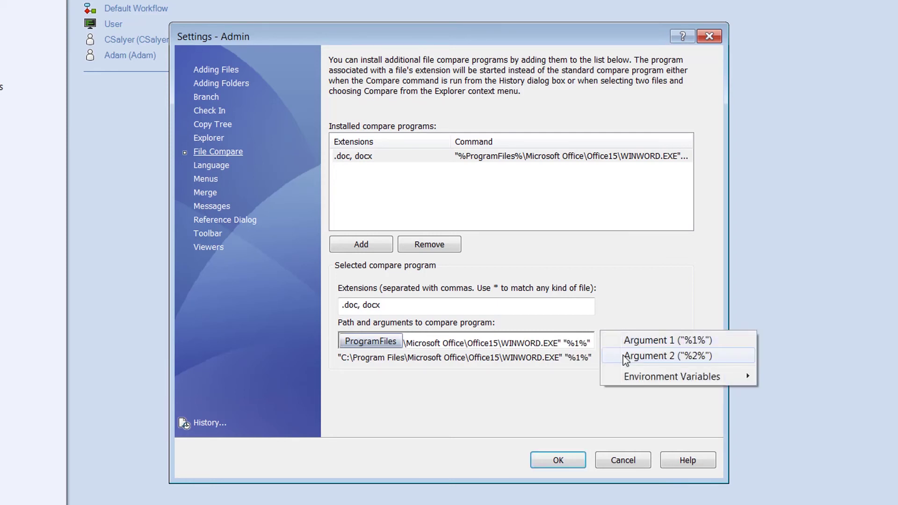
click(631, 356)
text(/)
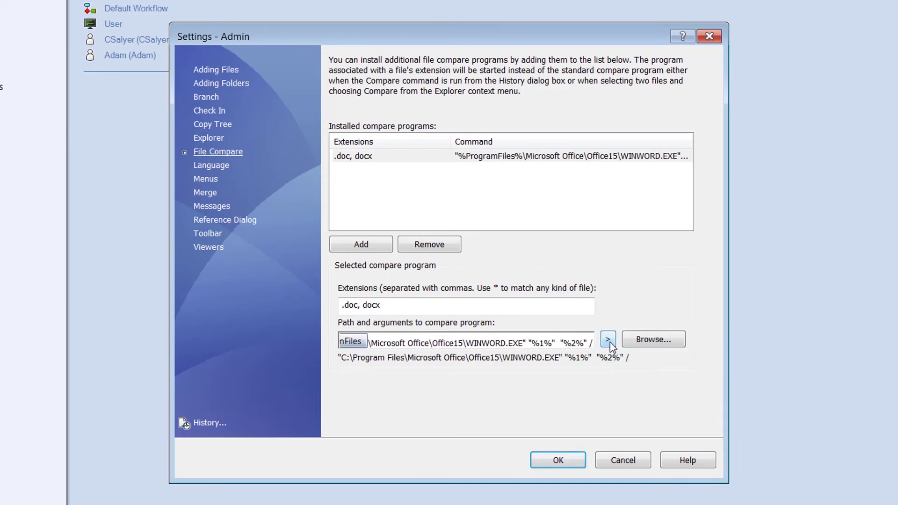
text(m)
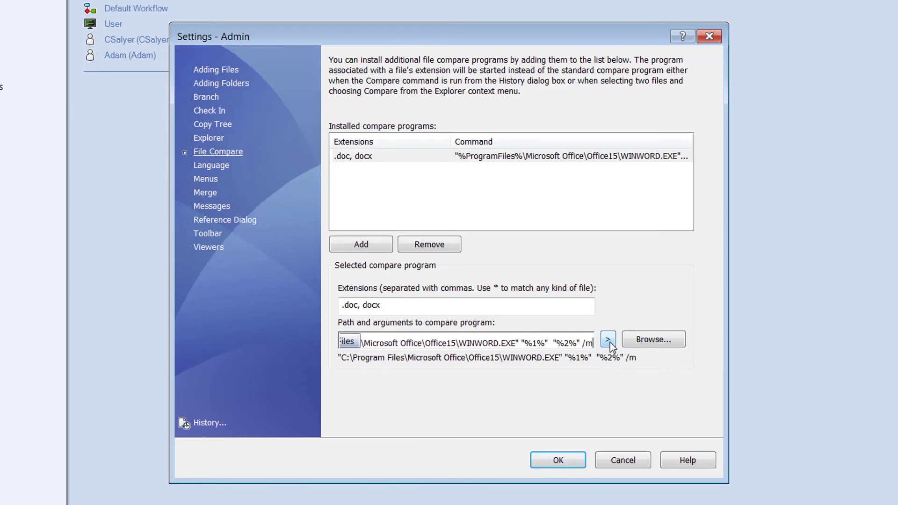
text(Compare)
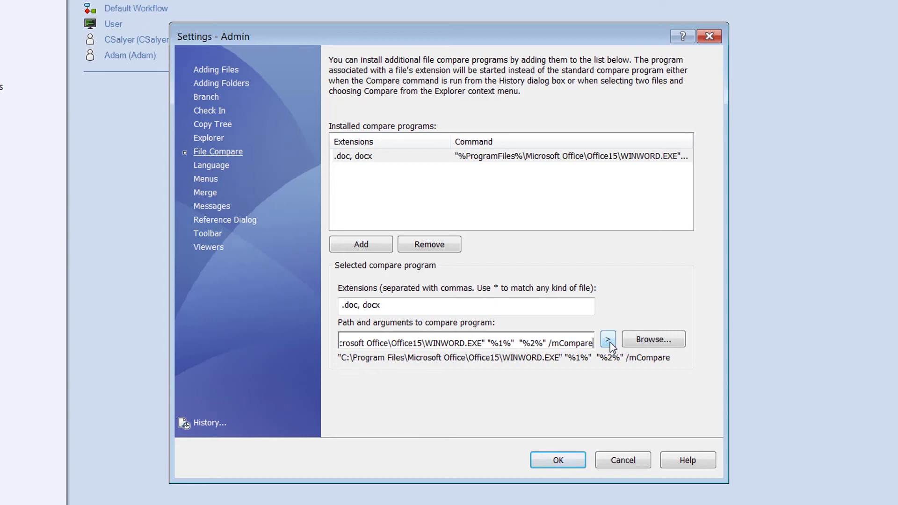
click(550, 461)
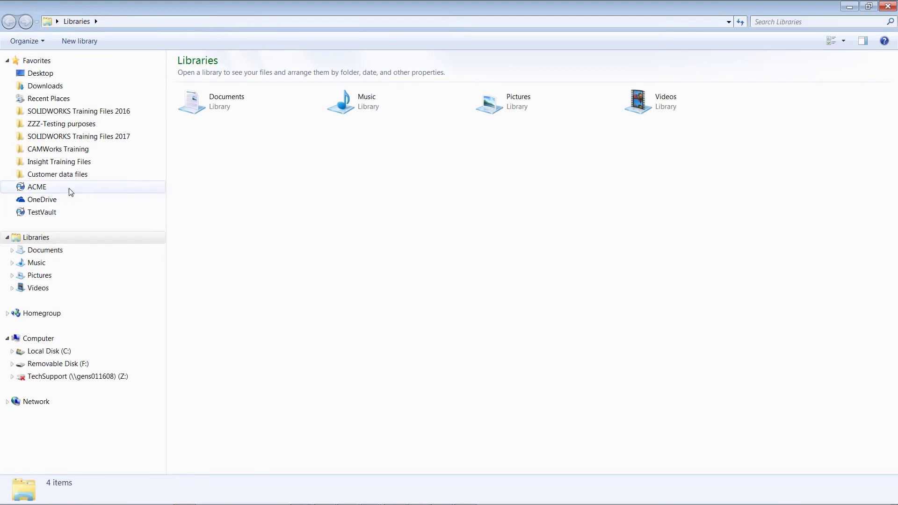
In Windows Explorer, open the history of Word.Compare.Example.docx from the Project1 folder of TestVault.
click(42, 212)
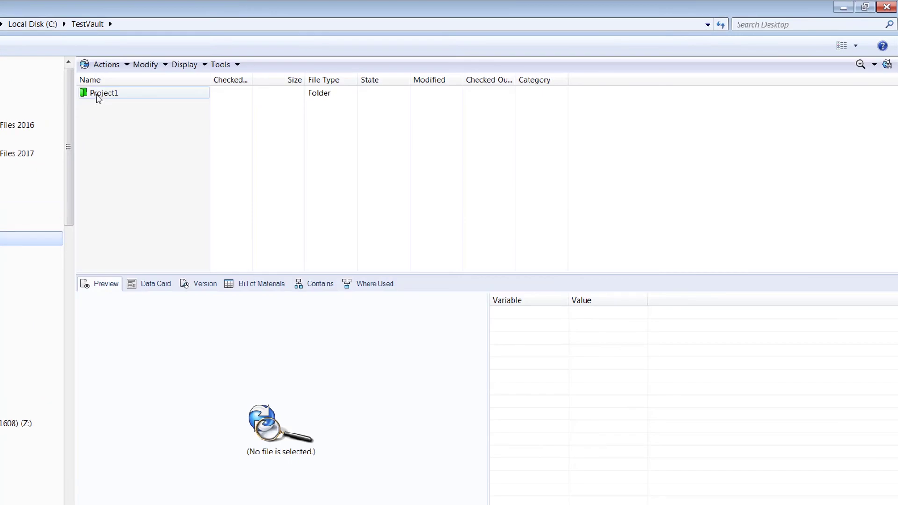
double_click(99, 93)
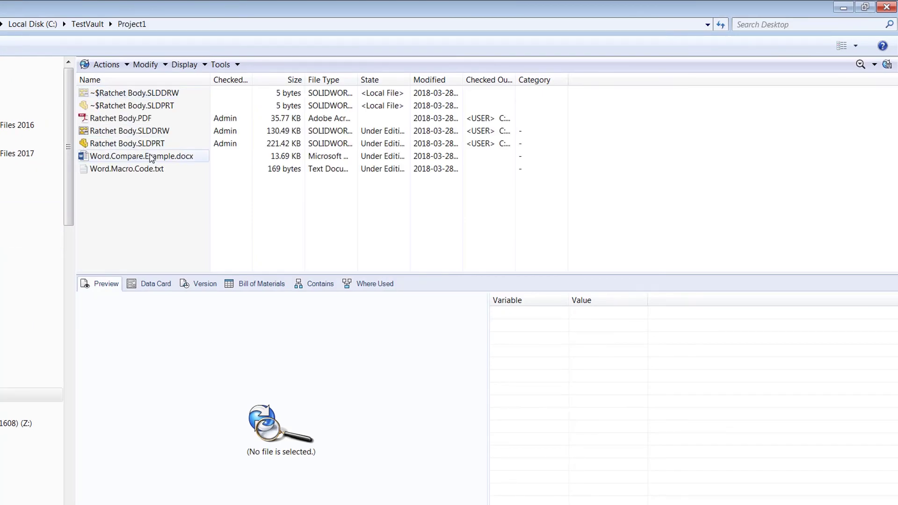
click(152, 157)
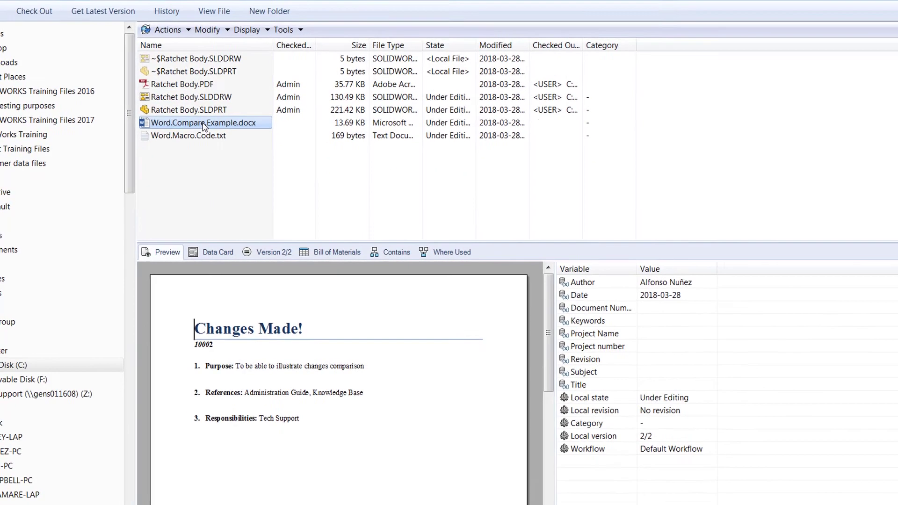
right_click(199, 128)
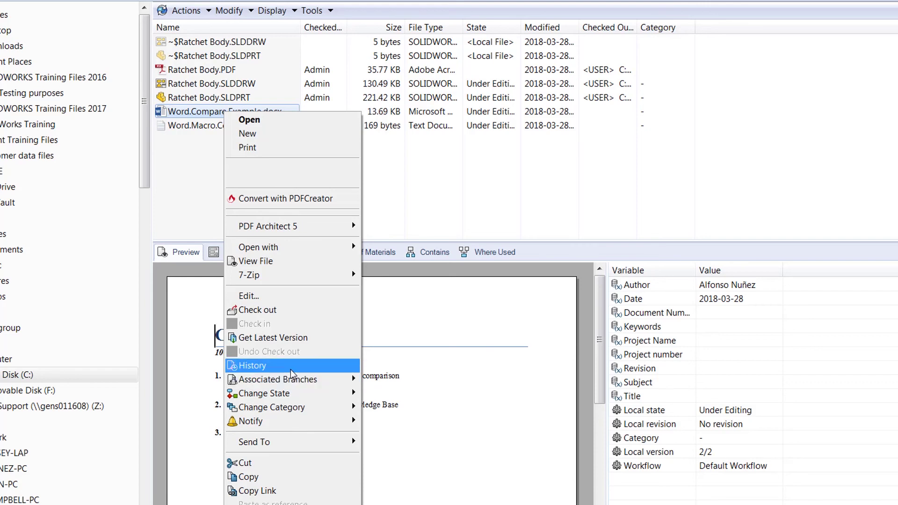
click(291, 367)
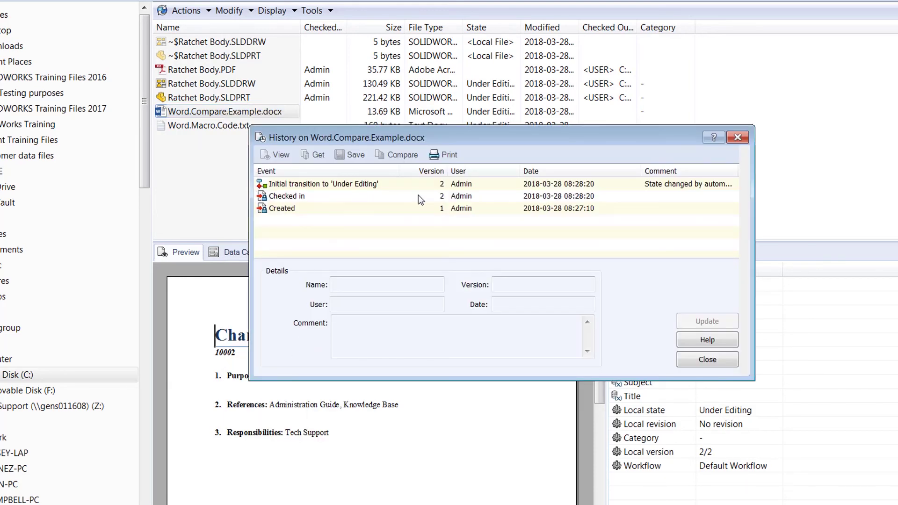
Run the comparison between version 2 (initial transition to 'Under Editing') and version 1 (created) of the document.
click(346, 185)
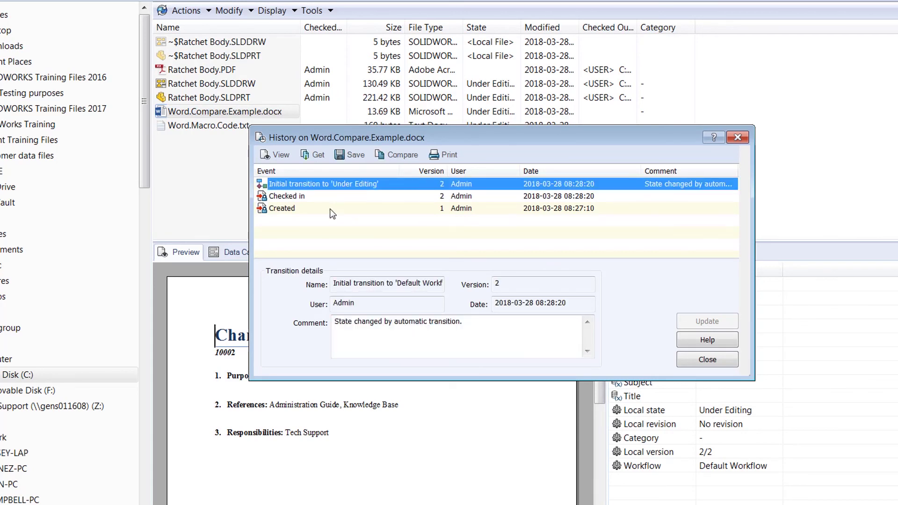
ctrl+click(331, 209)
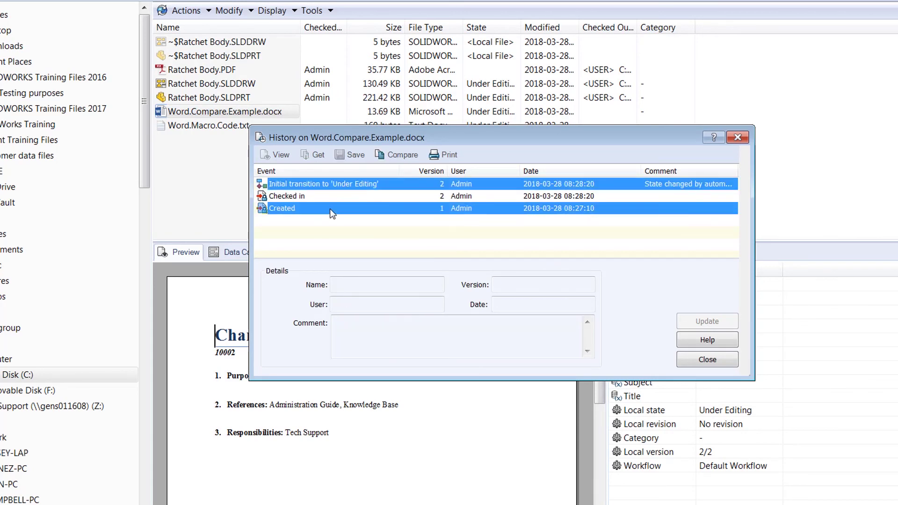
click(390, 156)
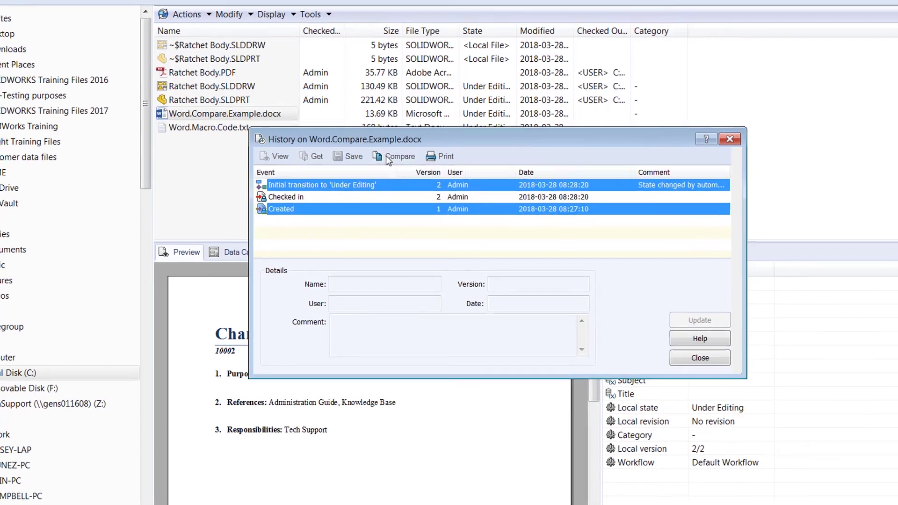